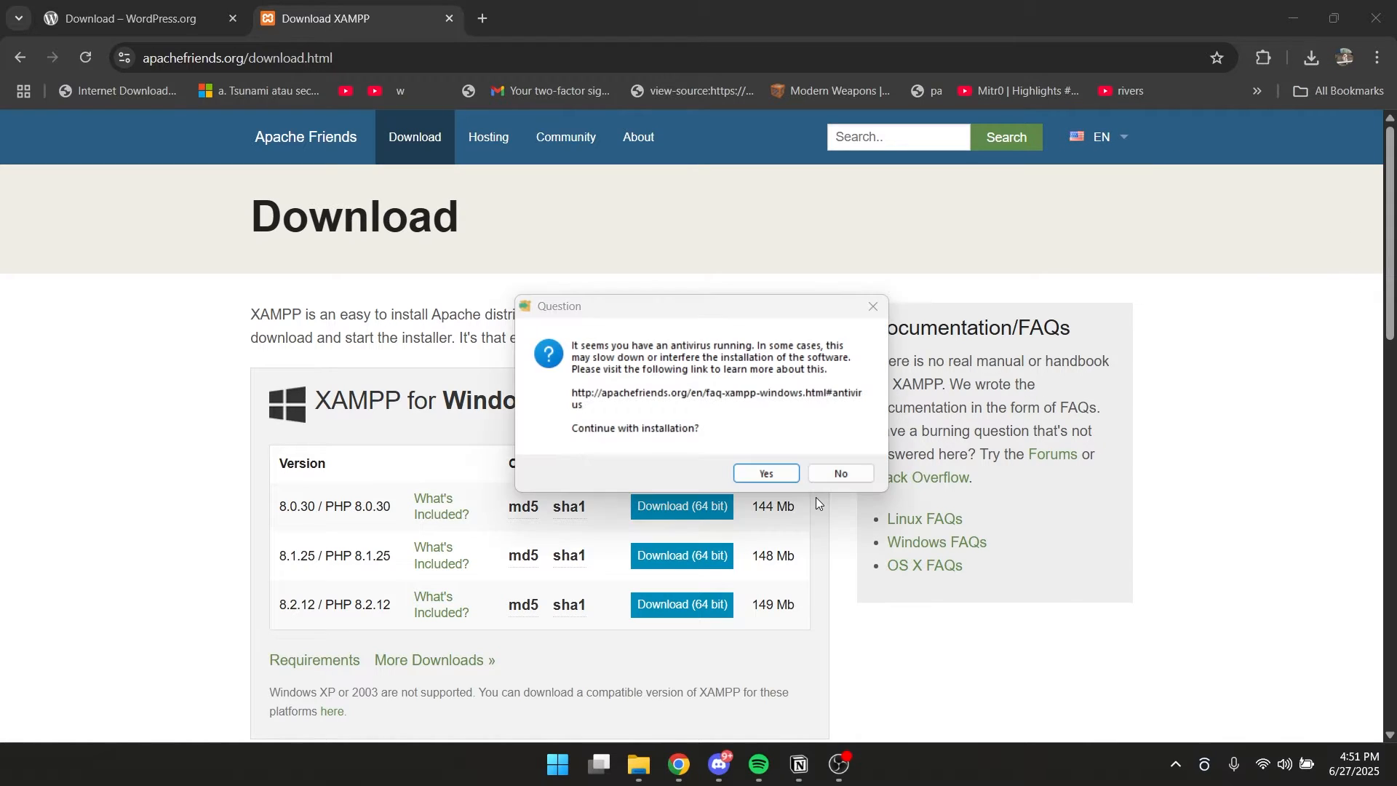
Install XAMPP with the default components and settings, accepting the antivirus and UAC notices, and launch its Control Panel on finishing.
{"action": "left_click", "coordinate": [768, 475]}
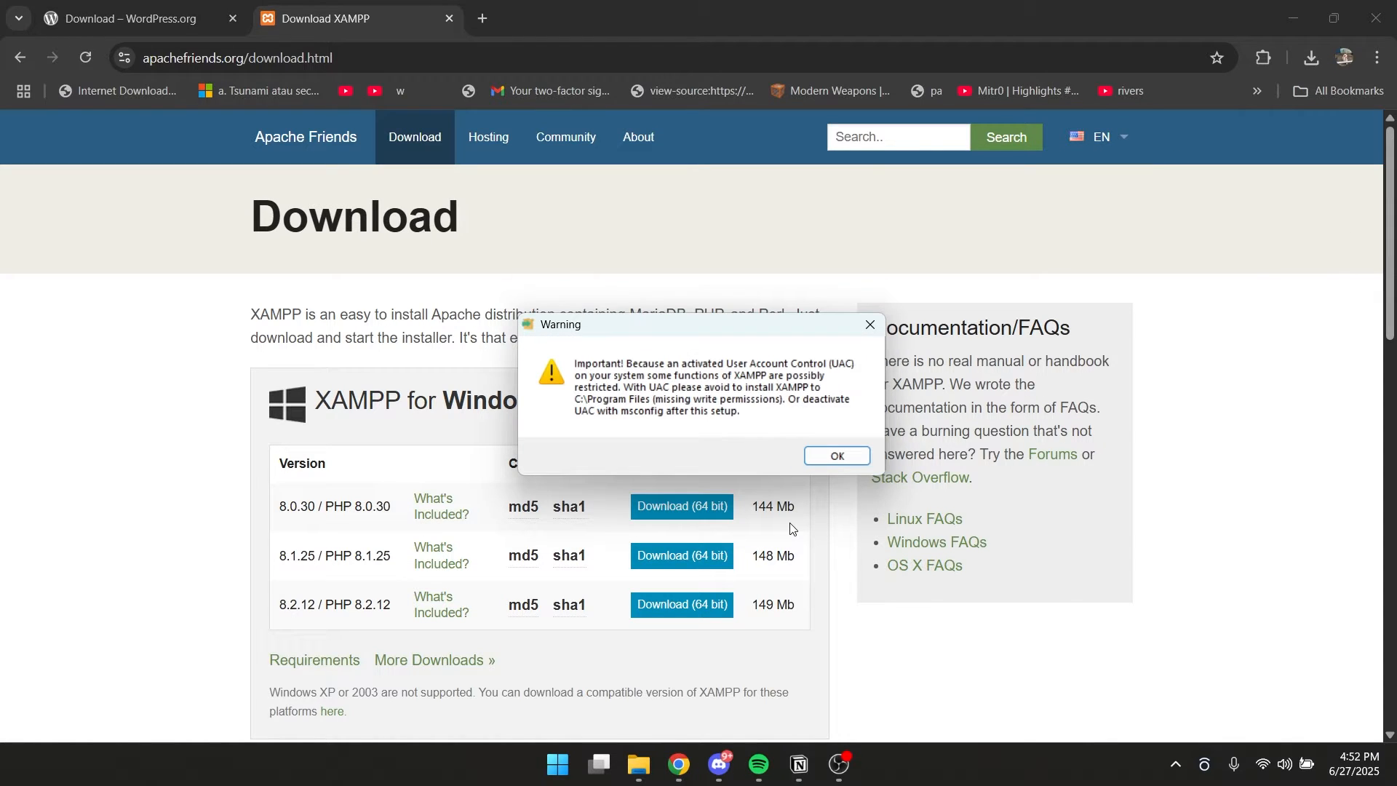
{"action": "left_click", "coordinate": [830, 458]}
{"action": "left_click", "coordinate": [807, 558]}
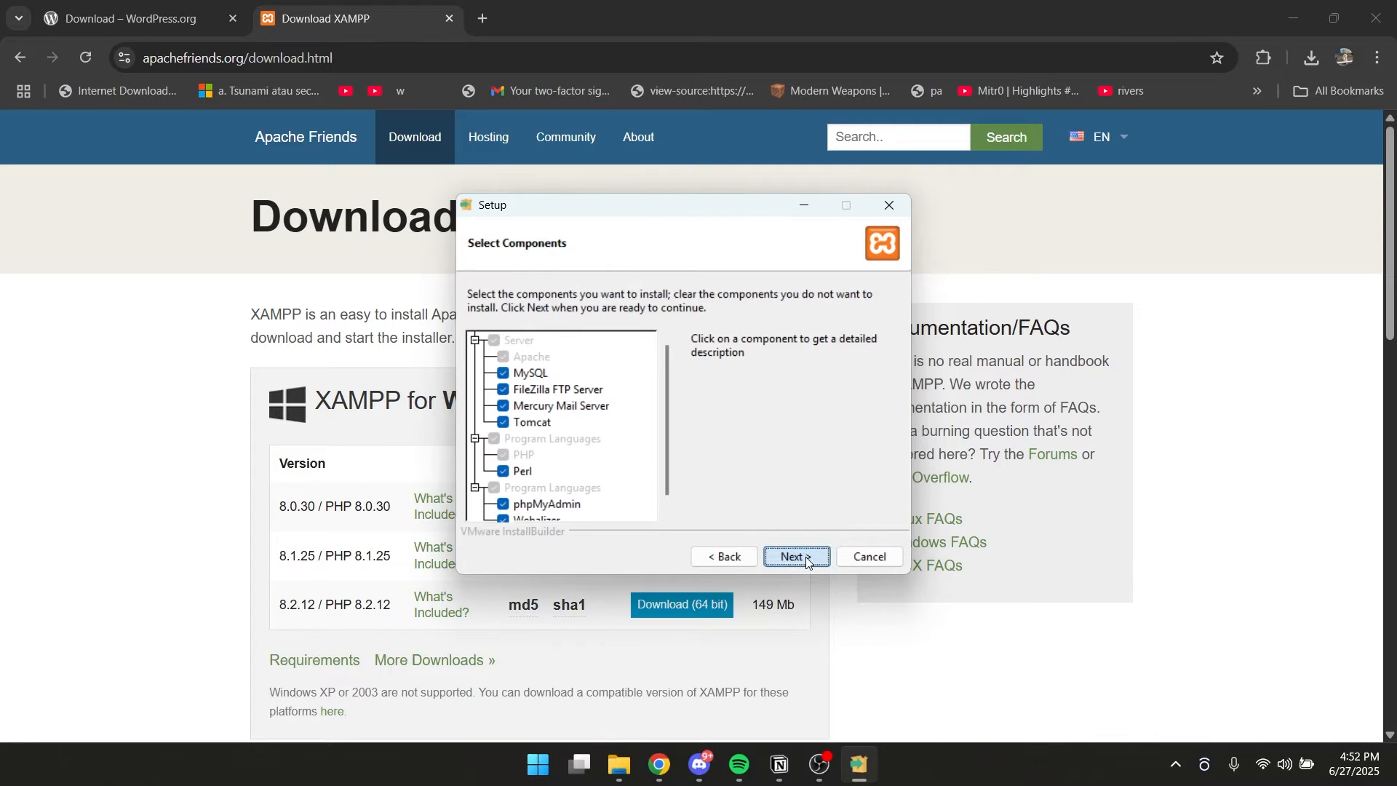
{"action": "left_click", "coordinate": [806, 557]}
{"action": "left_click", "coordinate": [807, 557]}
{"action": "left_click", "coordinate": [807, 558]}
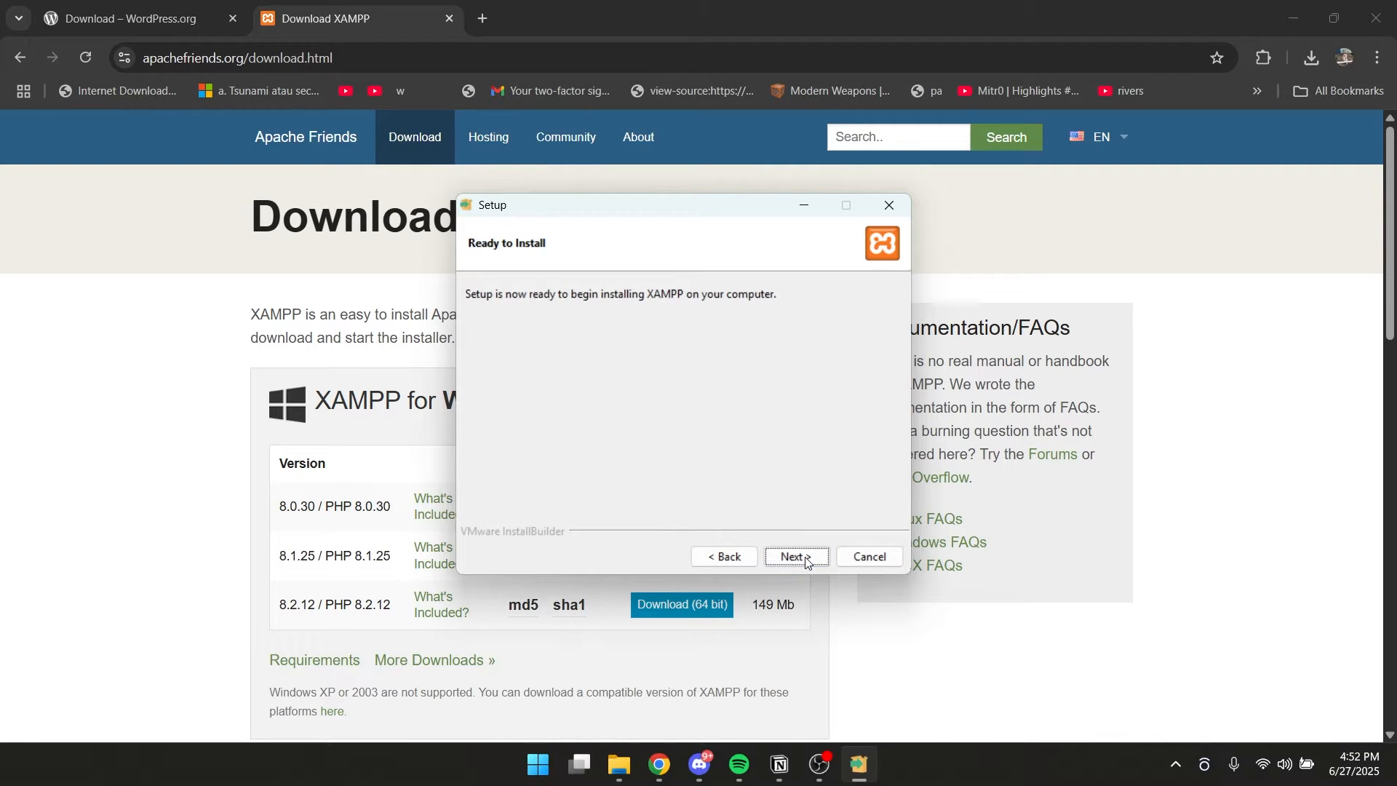
{"action": "left_click", "coordinate": [806, 558]}
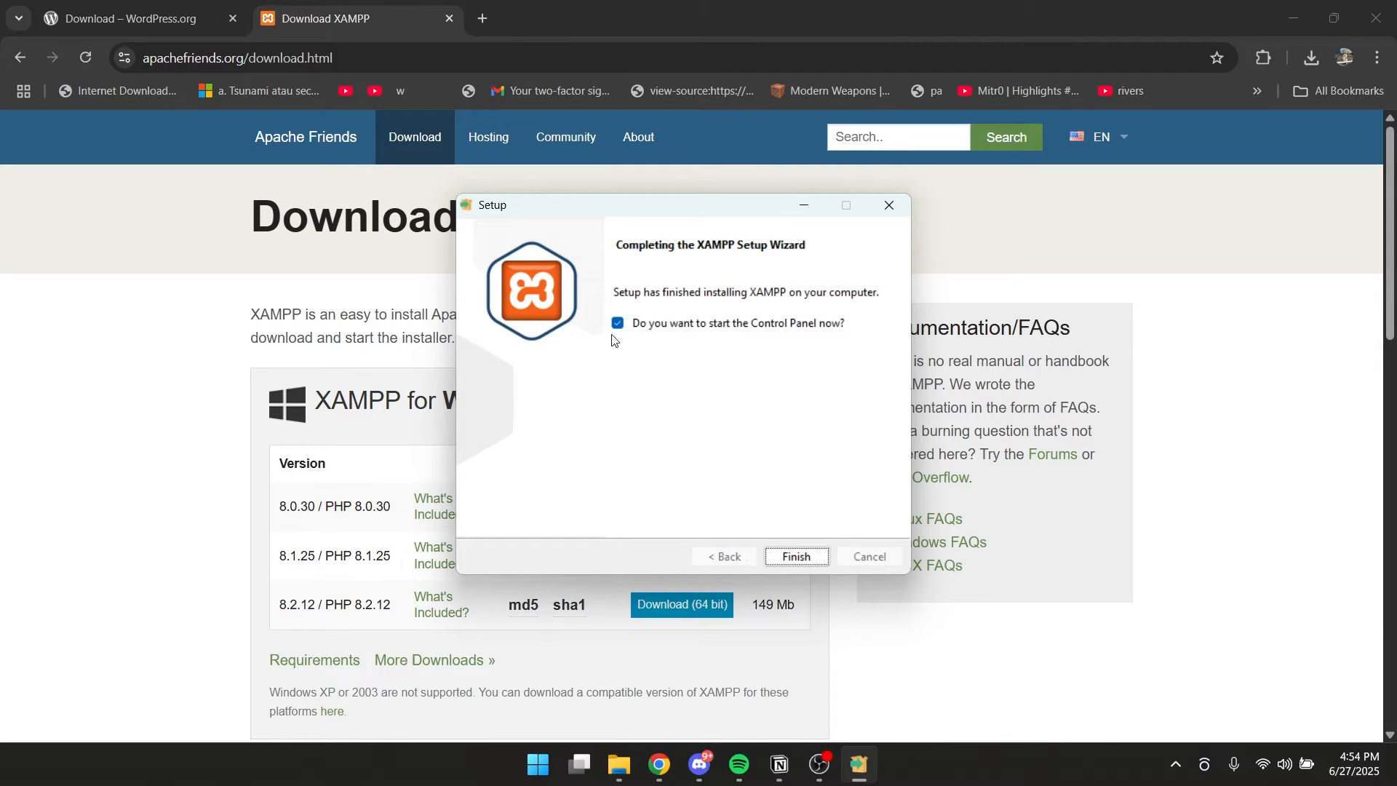
{"action": "left_click", "coordinate": [799, 558]}
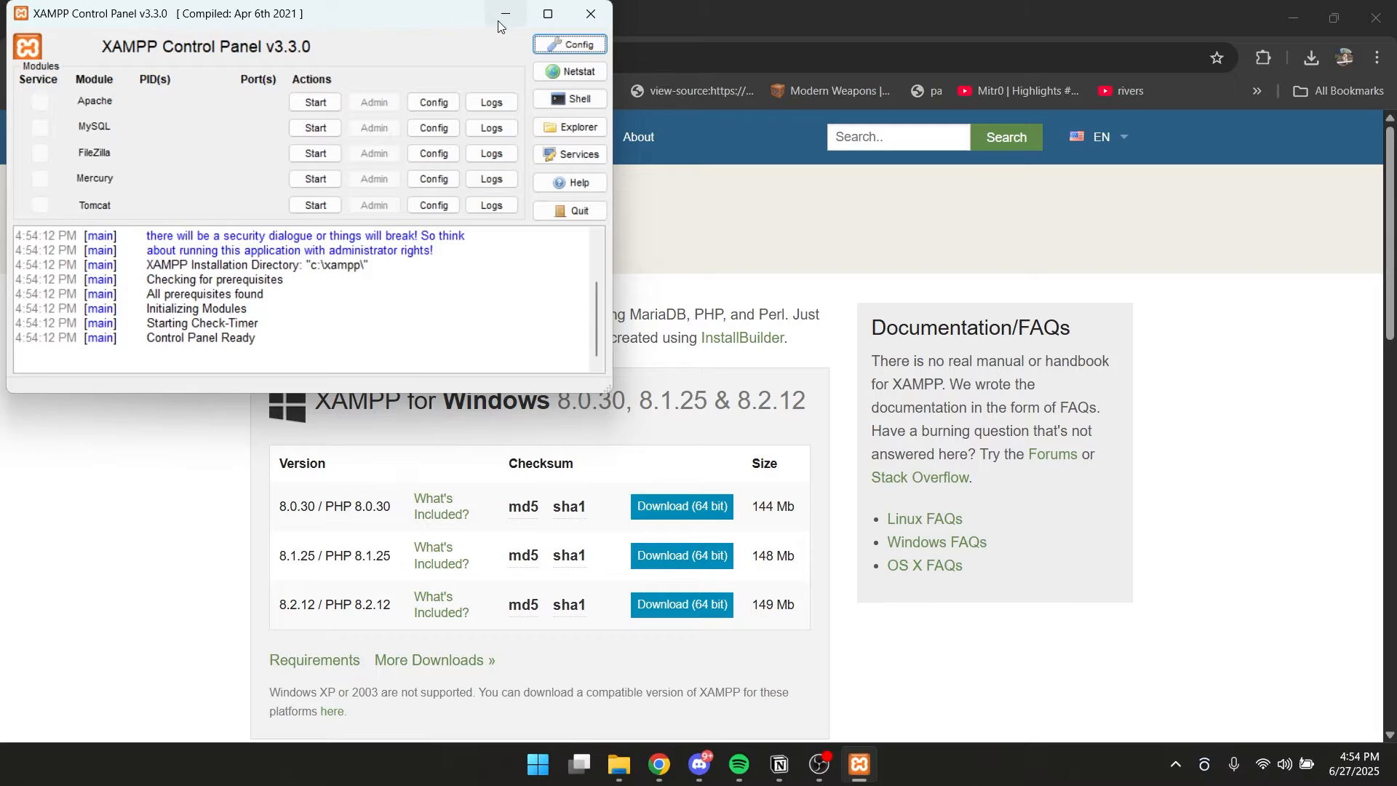
Set the Control Panel aside and look up the WordPress 6.8.1 download on wordpress.org.
{"action": "left_click", "coordinate": [499, 20]}
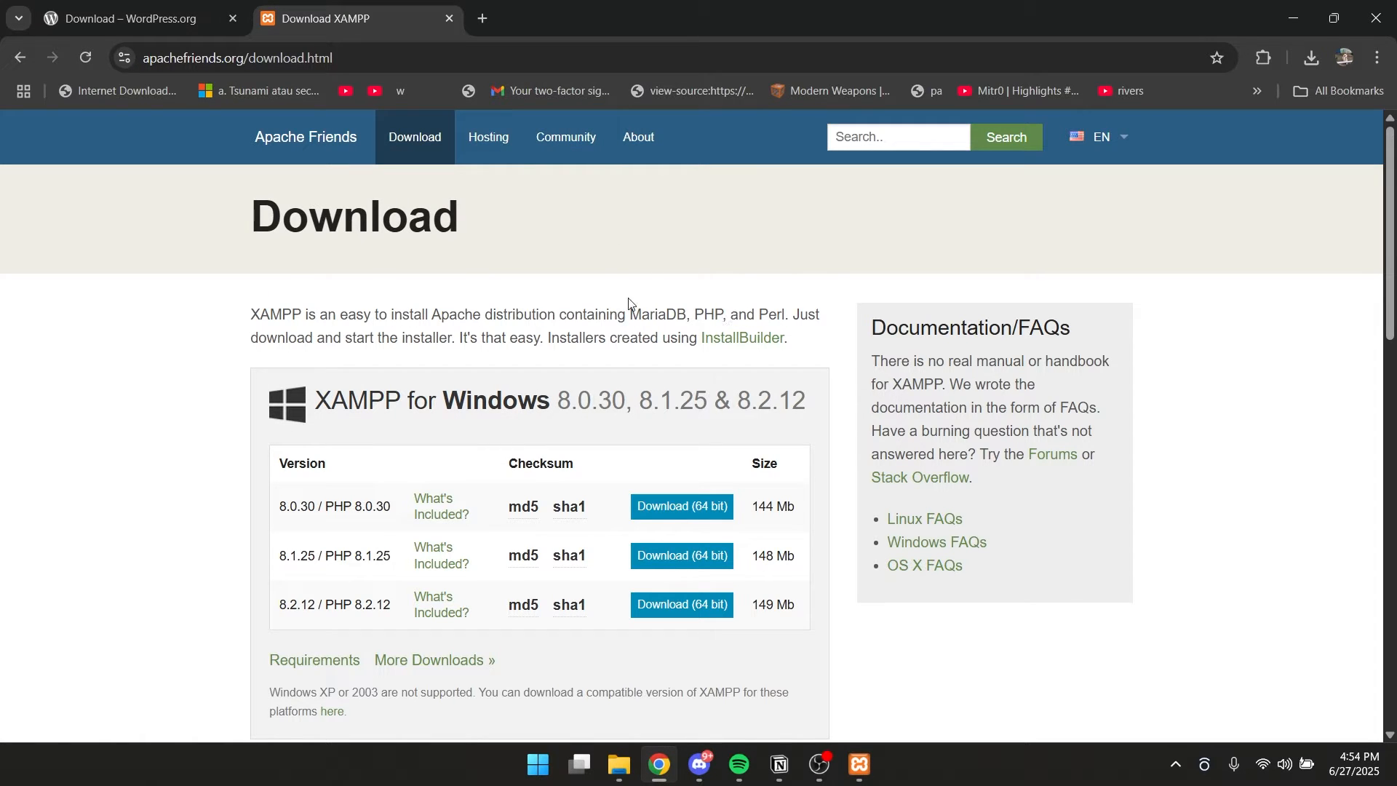
{"action": "left_click", "coordinate": [131, 18]}
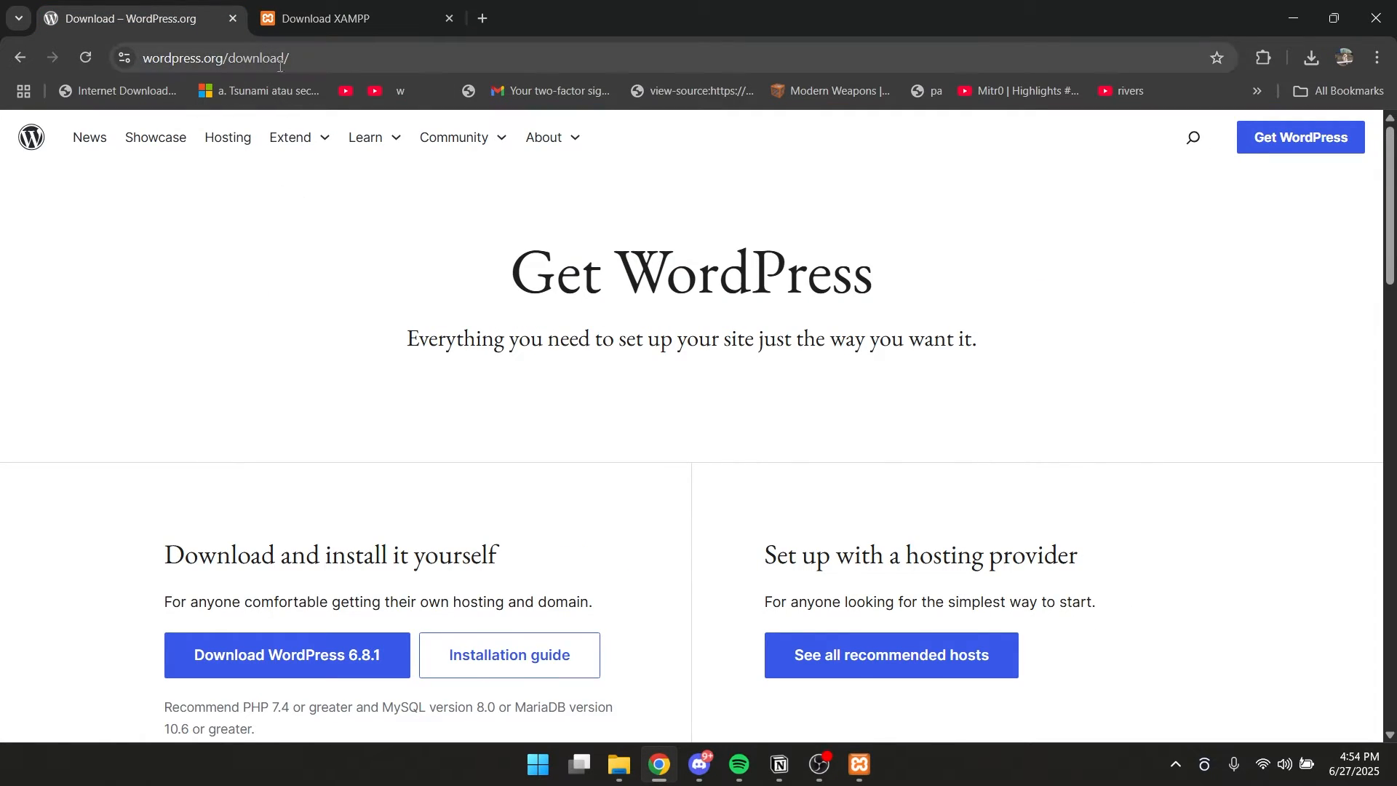
{"action": "scroll", "coordinate": [363, 510], "scroll_direction": "down", "scroll_amount": 1}
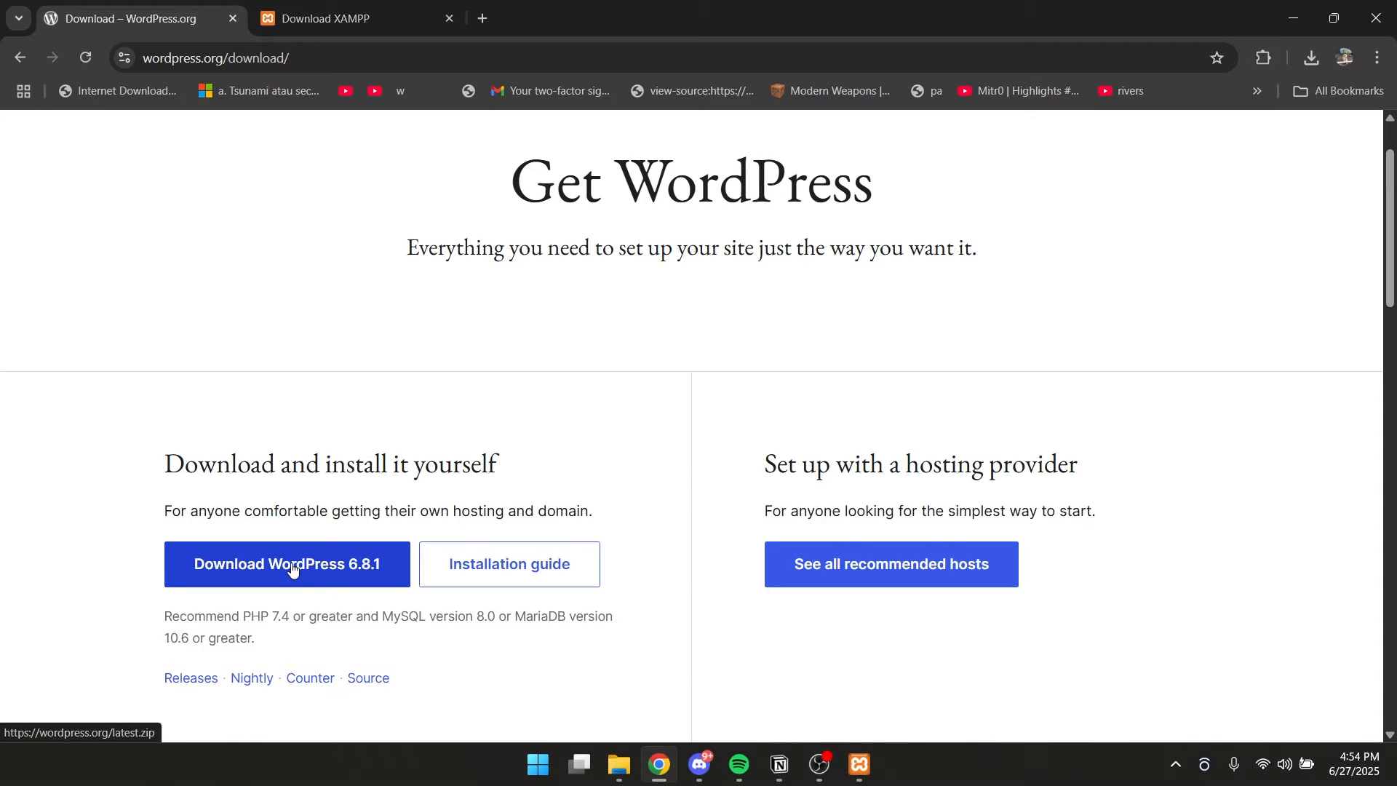
{"action": "left_click", "coordinate": [1294, 18]}
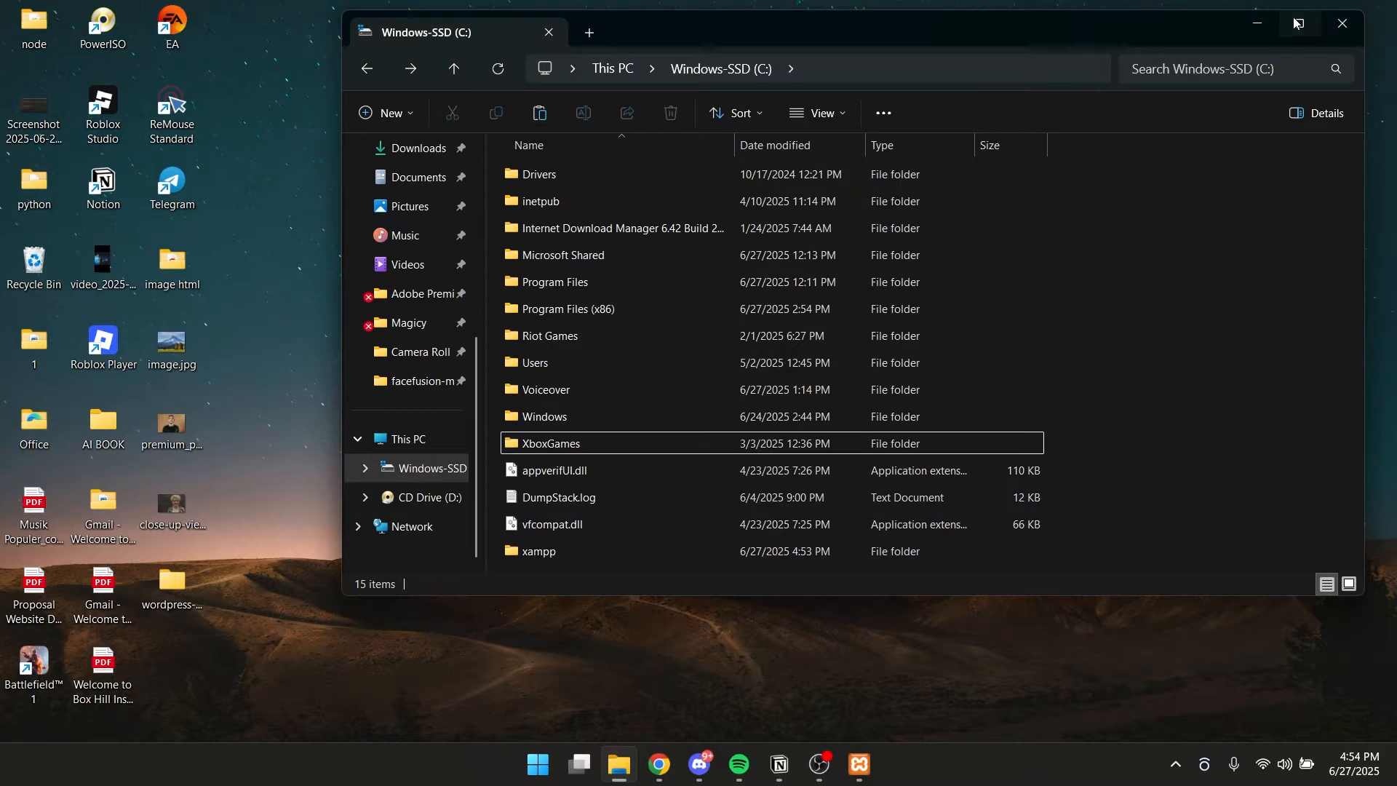
Copy the wordpress-6.8.1 folder from the desktop into the htdocs folder of xampp on drive C in File Explorer.
{"action": "left_click", "coordinate": [176, 598]}
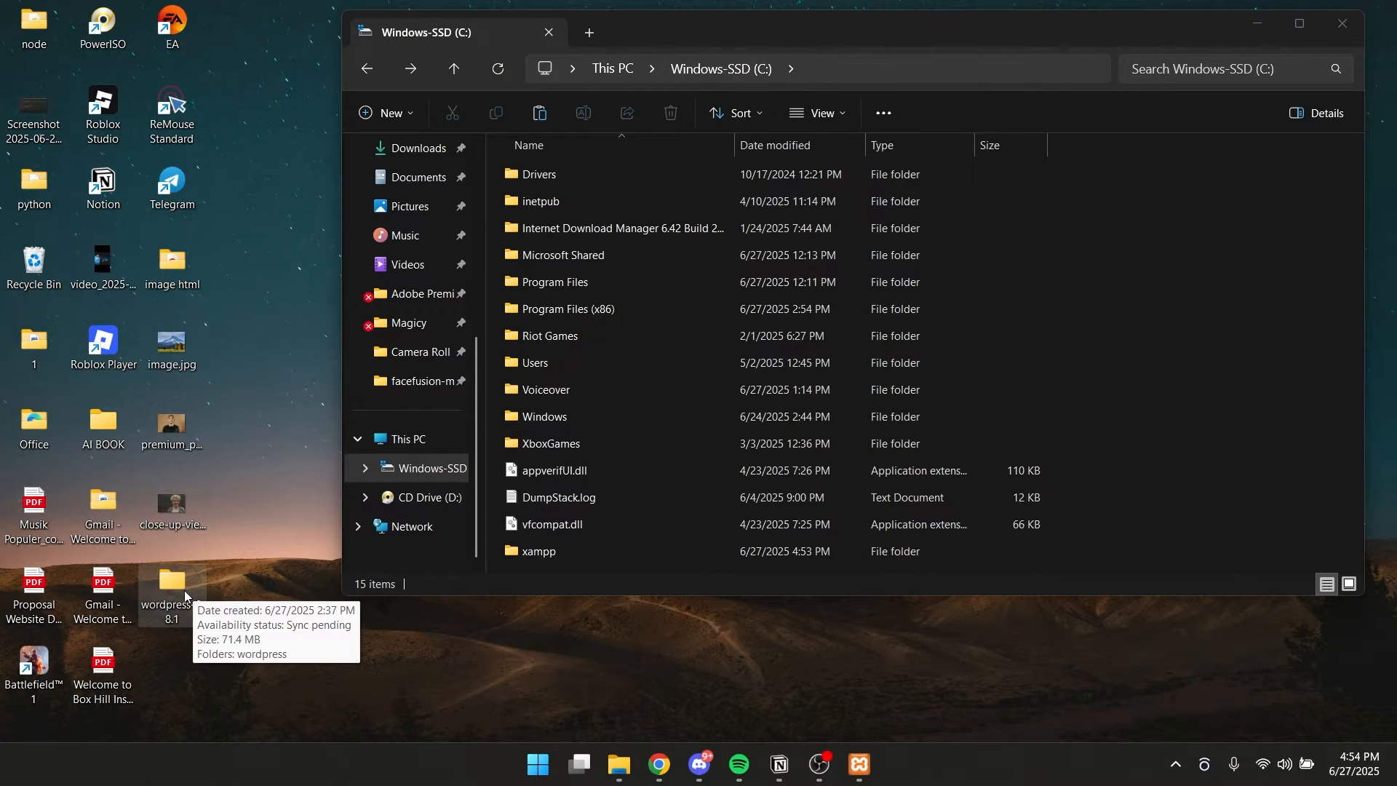
{"action": "right_click", "coordinate": [182, 587]}
{"action": "left_click", "coordinate": [276, 610]}
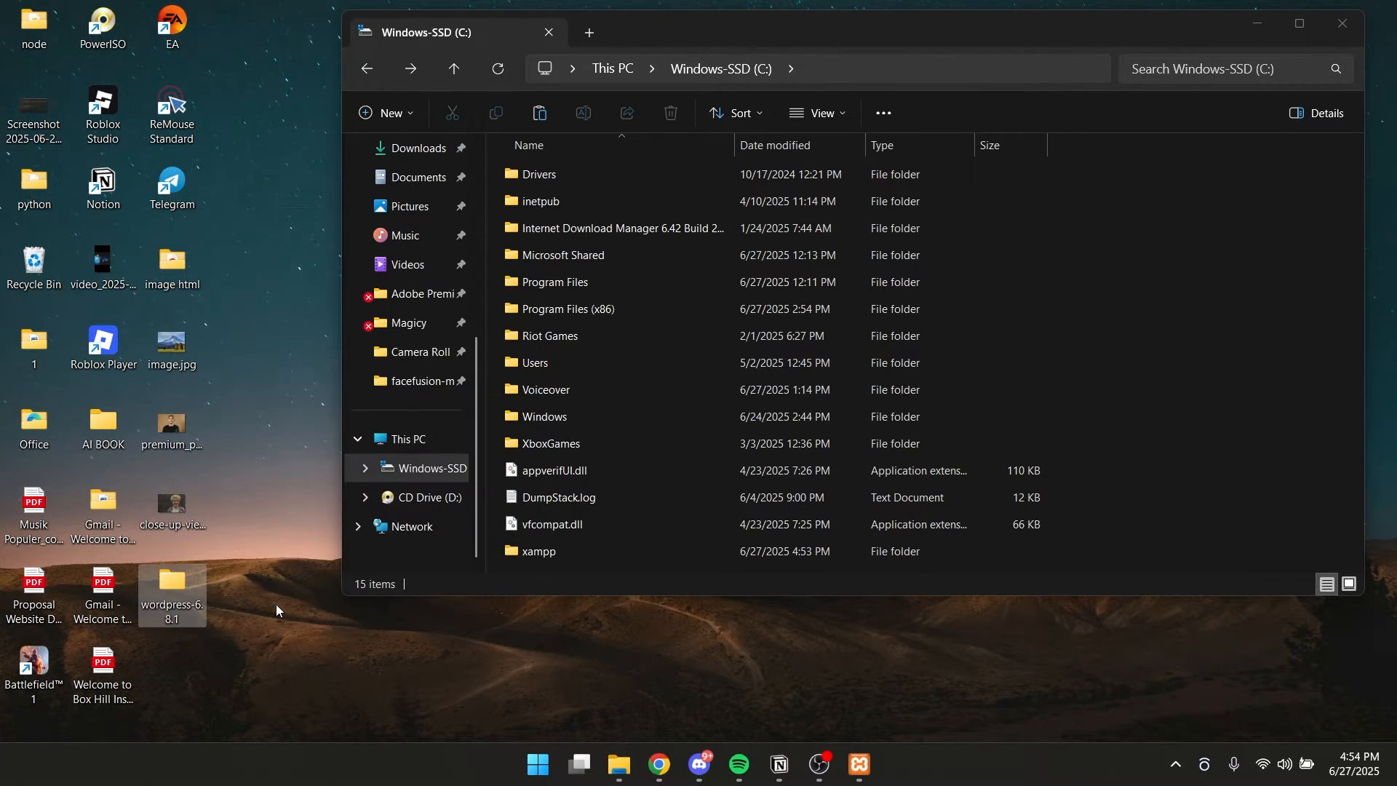
{"action": "left_click", "coordinate": [1256, 416]}
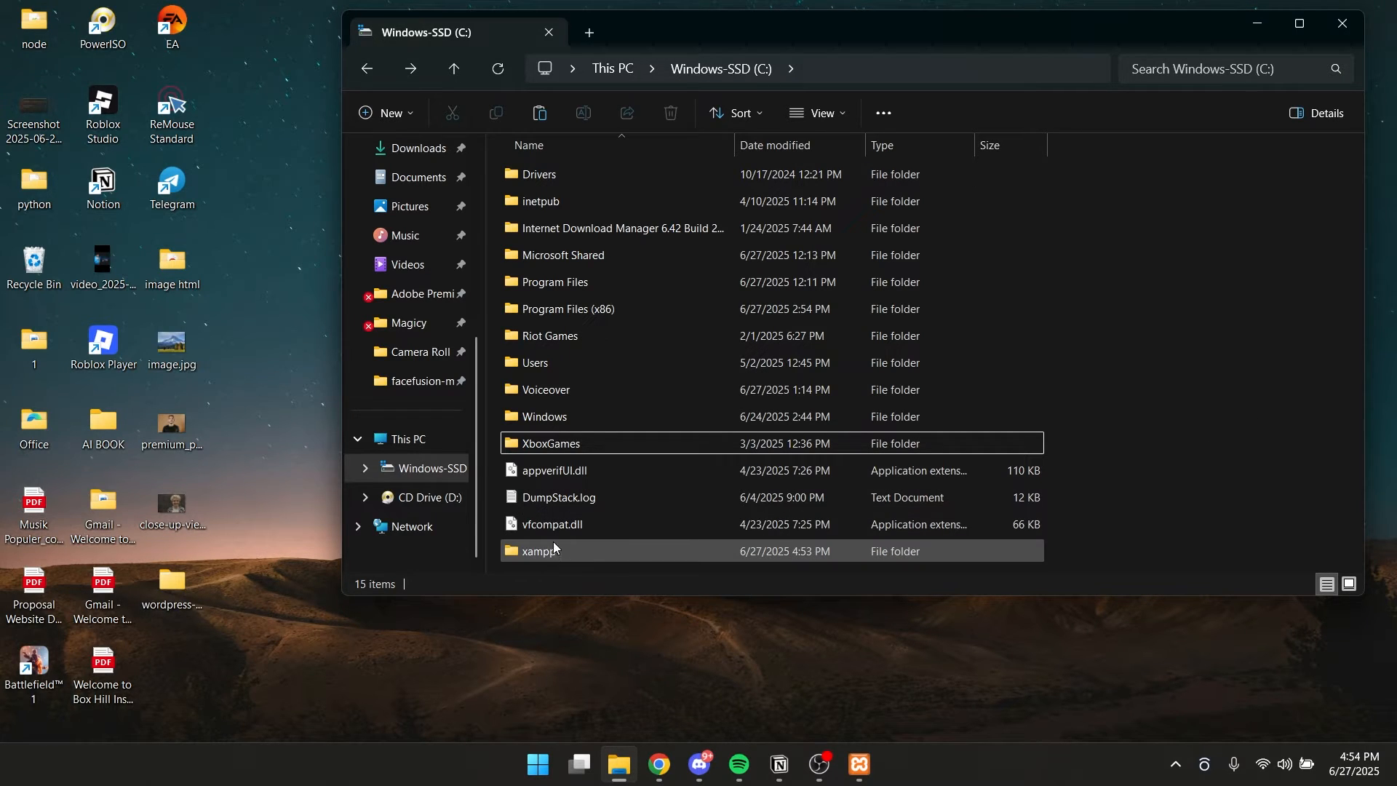
{"action": "double_click", "coordinate": [540, 555]}
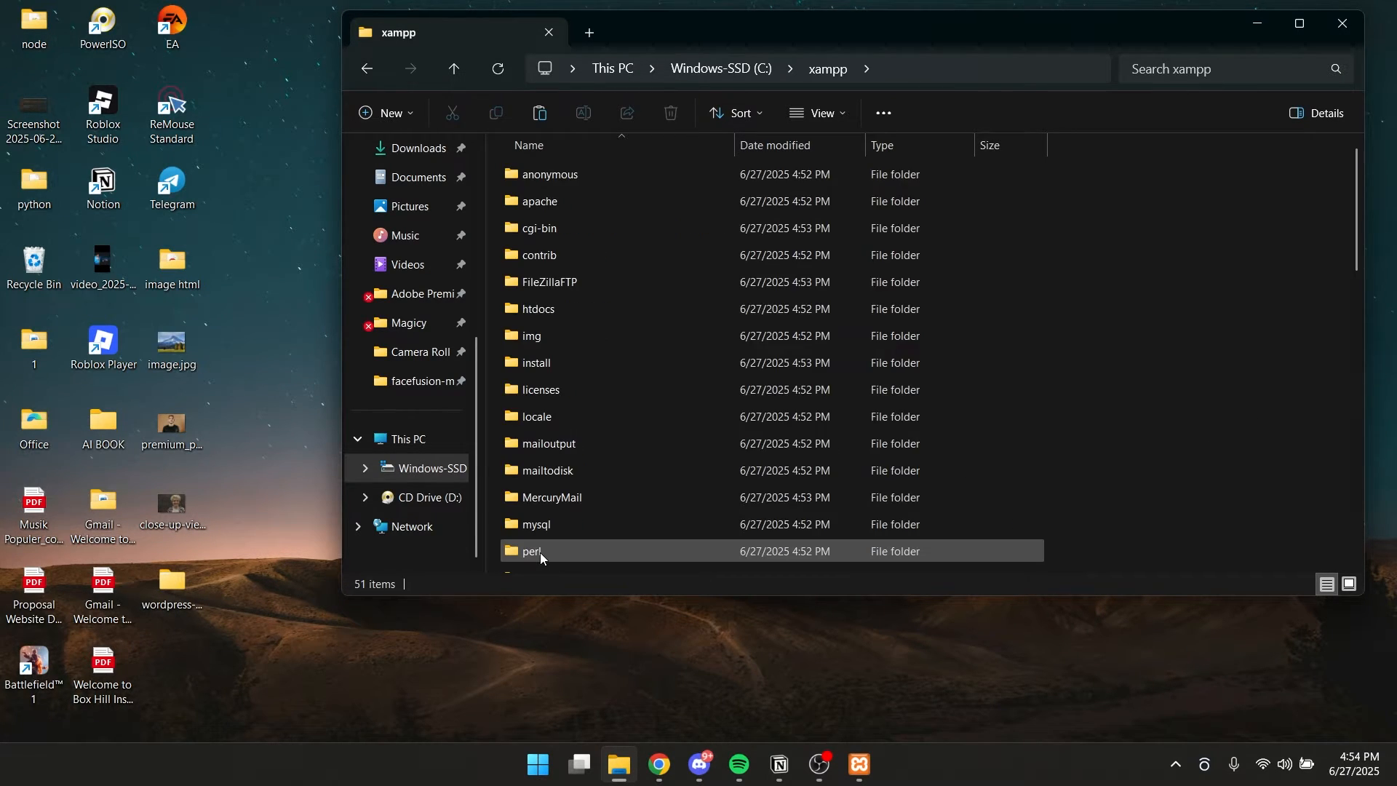
{"action": "double_click", "coordinate": [538, 310]}
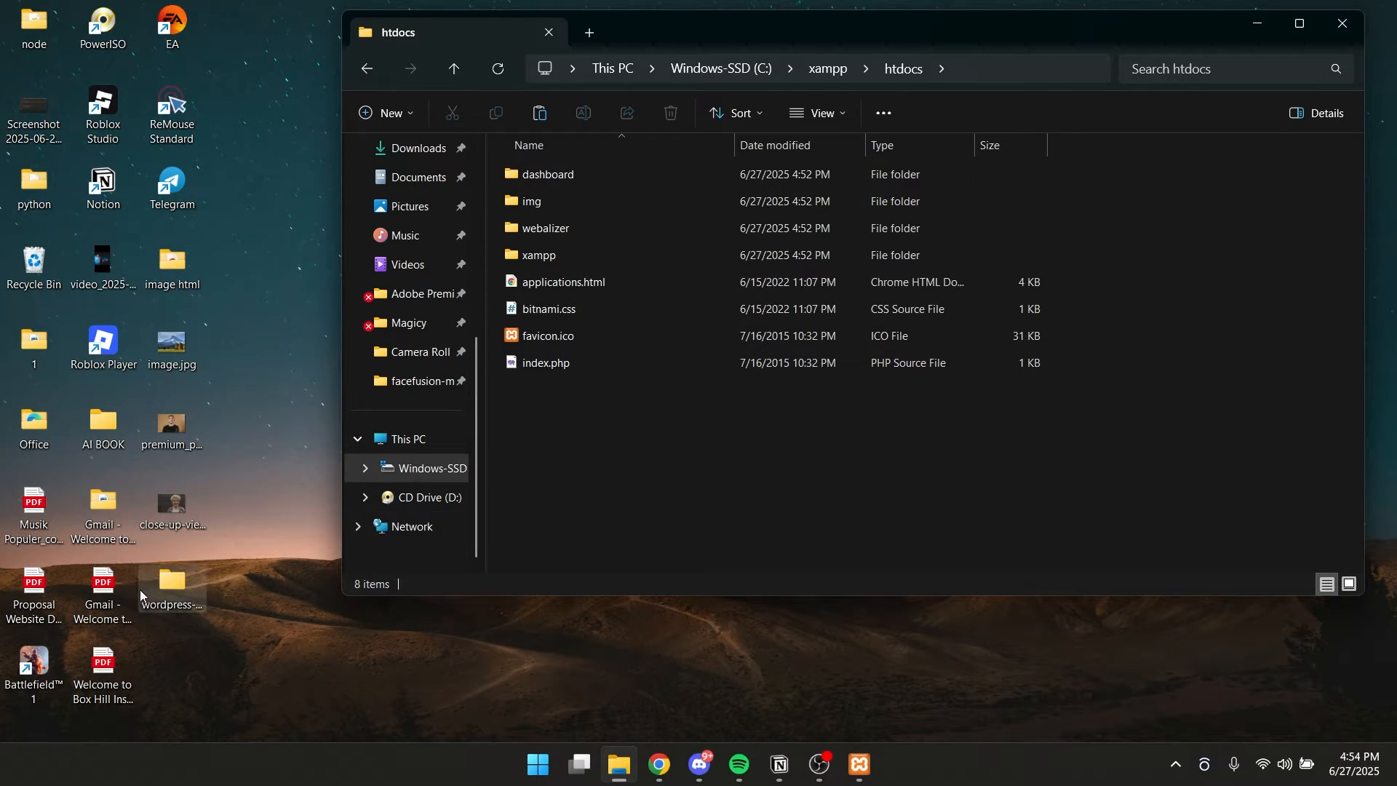
{"action": "right_click", "coordinate": [611, 444]}
{"action": "left_click", "coordinate": [647, 457]}
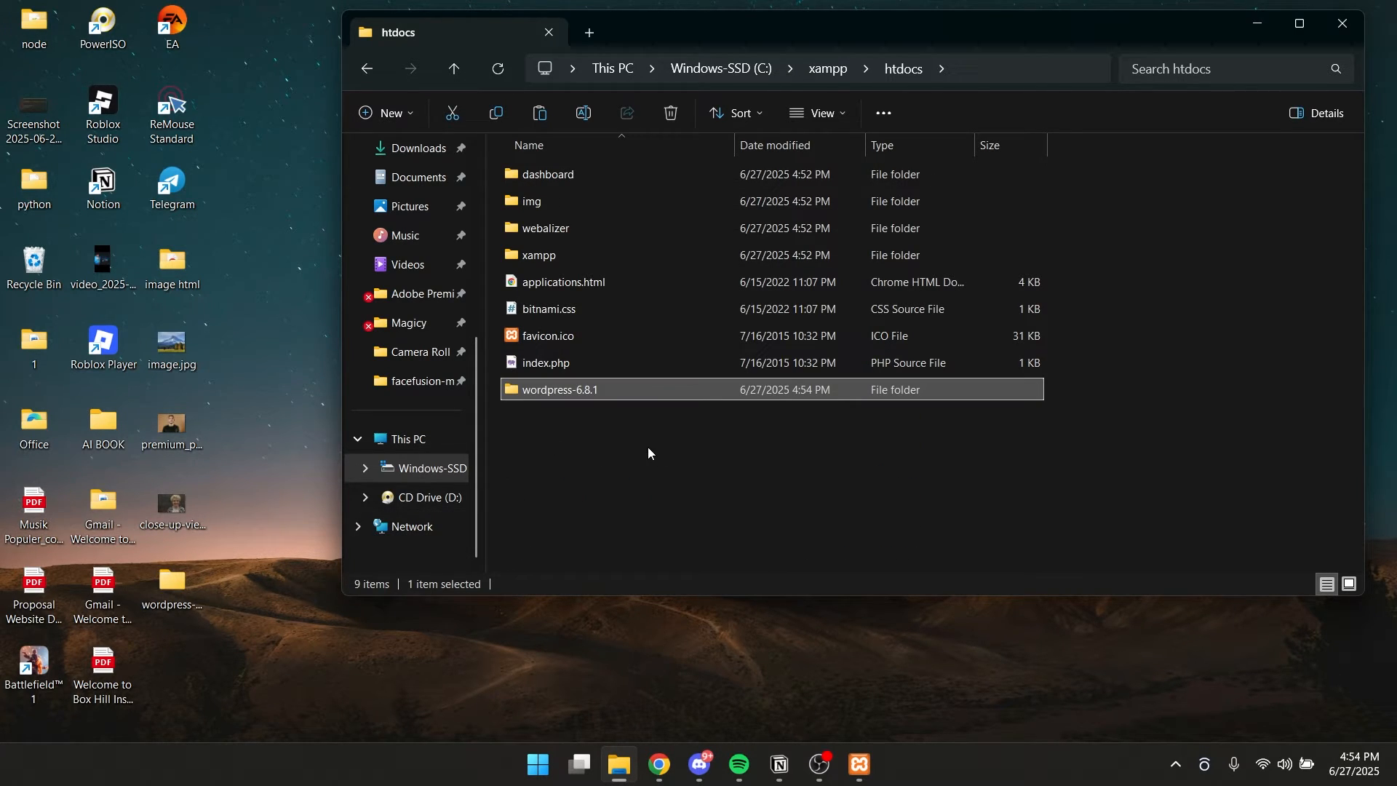
Rename the copied wordpress-6.8.1 folder in htdocs to project.
{"action": "right_click", "coordinate": [606, 396]}
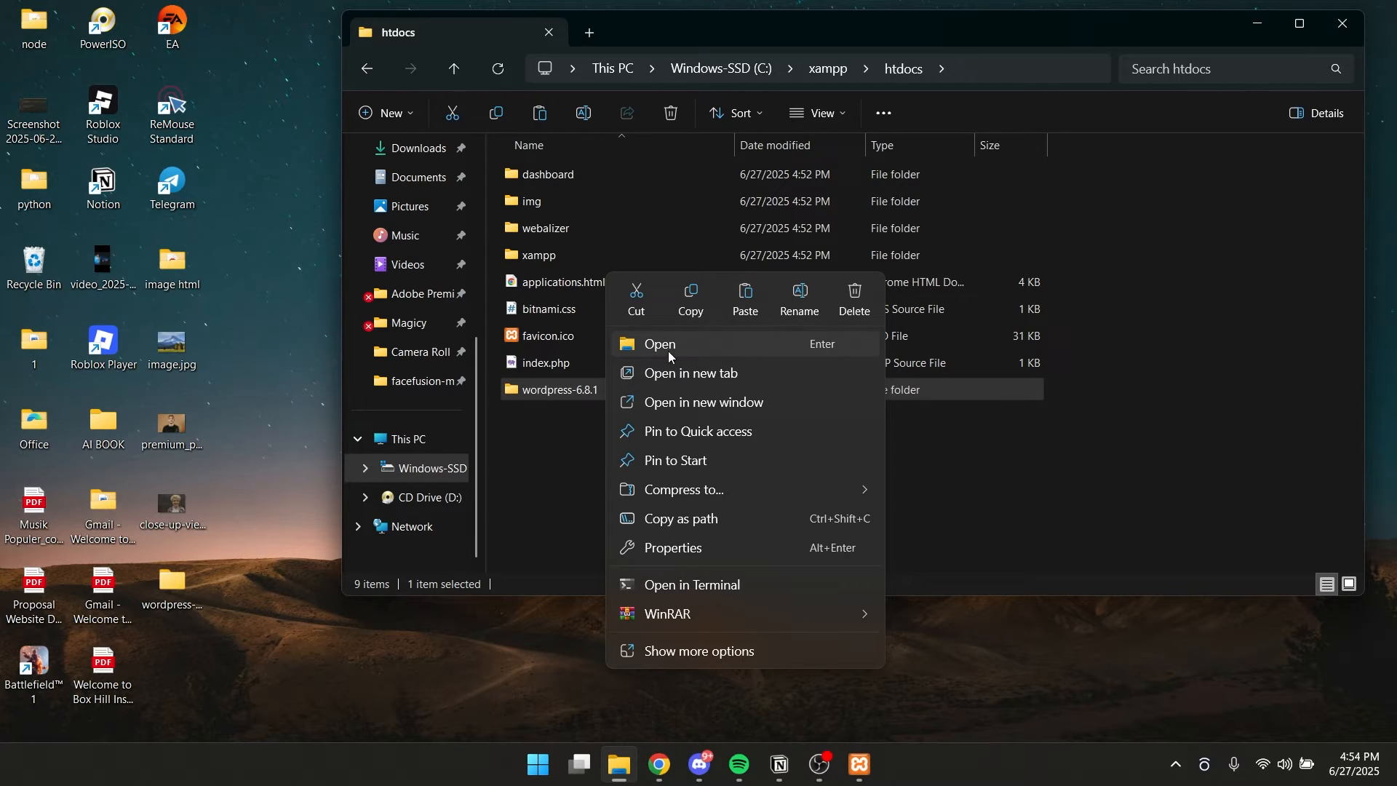
{"action": "left_click", "coordinate": [801, 311]}
{"action": "type", "text": "proj"}
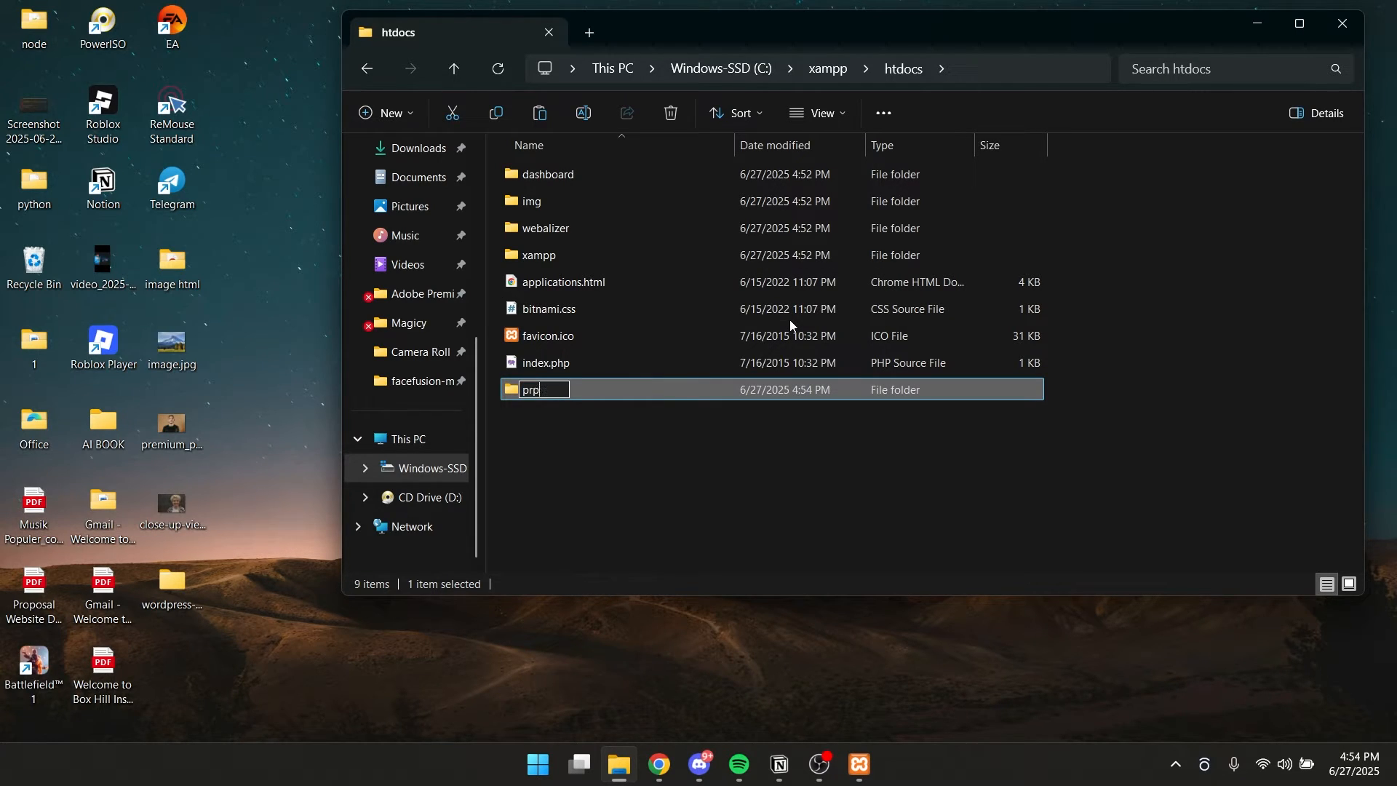
{"action": "type", "text": "ect"}
{"action": "key", "text": "Return"}
{"action": "left_click", "coordinate": [710, 424]}
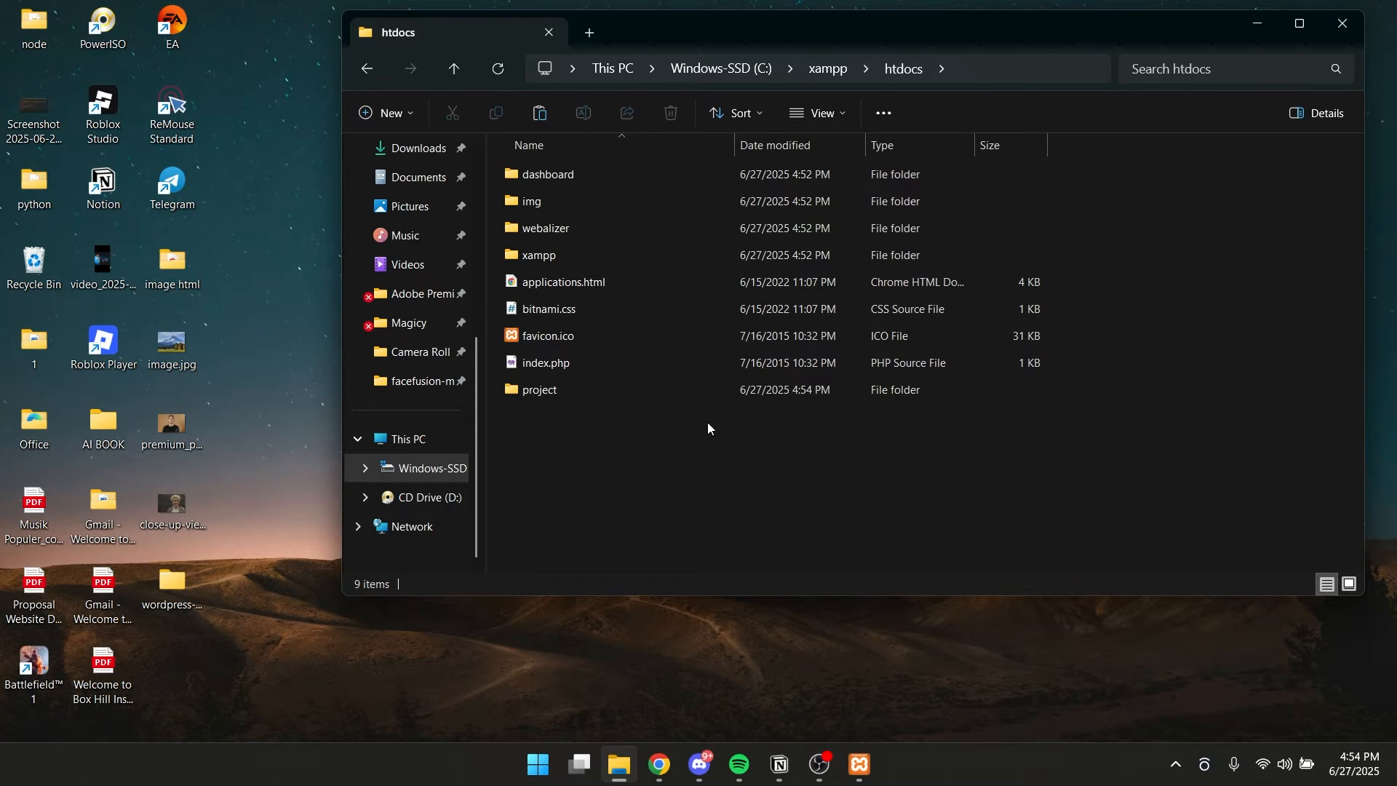
Start the Apache and MySQL modules in the XAMPP Control Panel.
{"action": "left_click", "coordinate": [860, 764]}
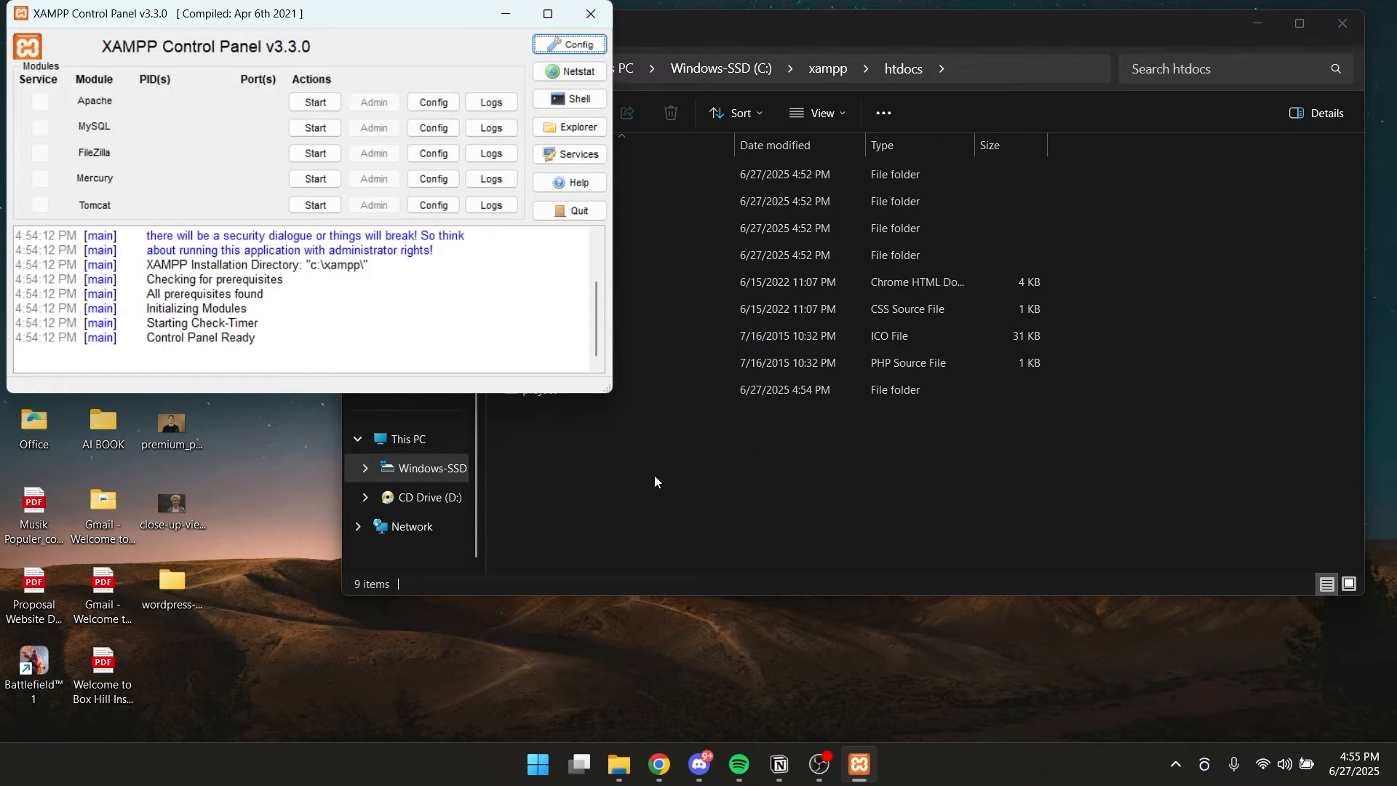
{"action": "left_click", "coordinate": [322, 102]}
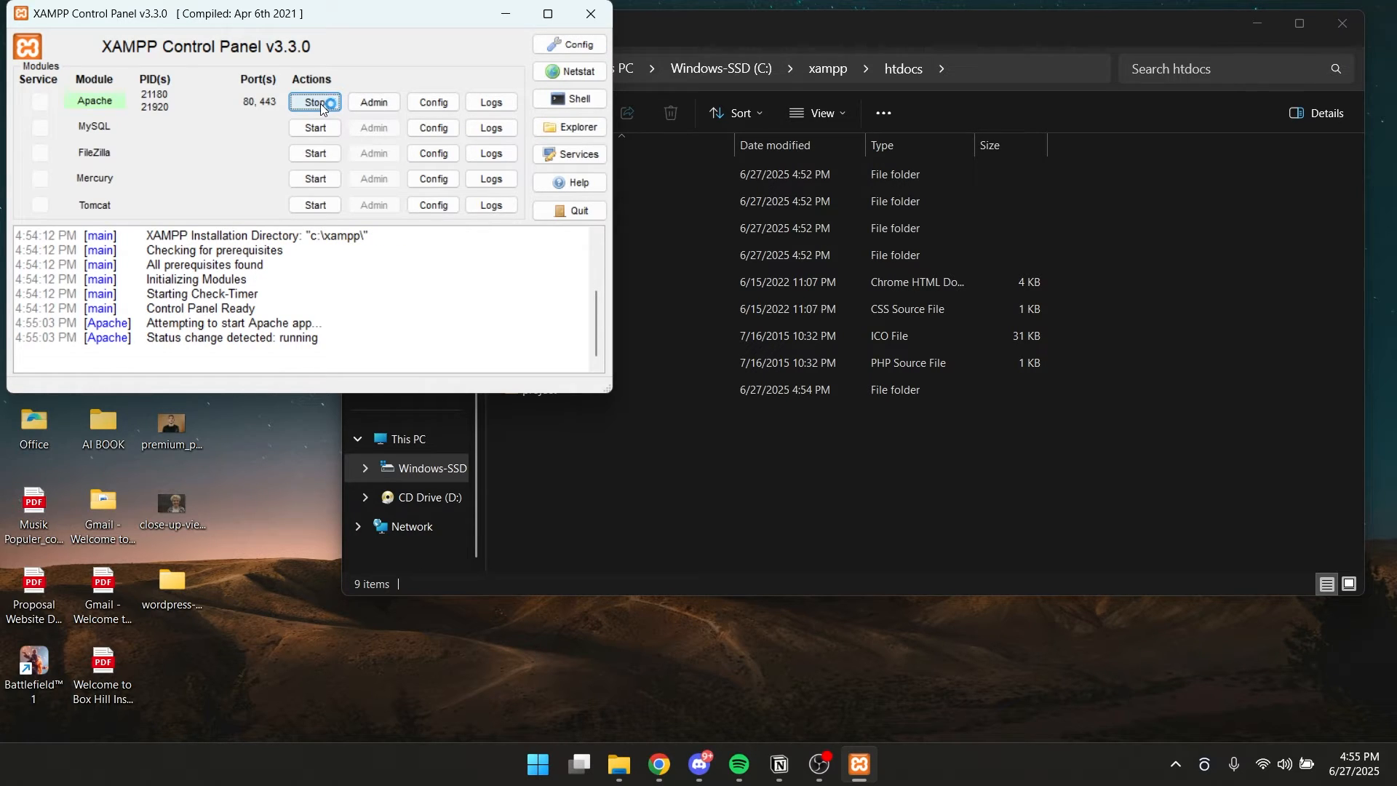
{"action": "left_click", "coordinate": [315, 129]}
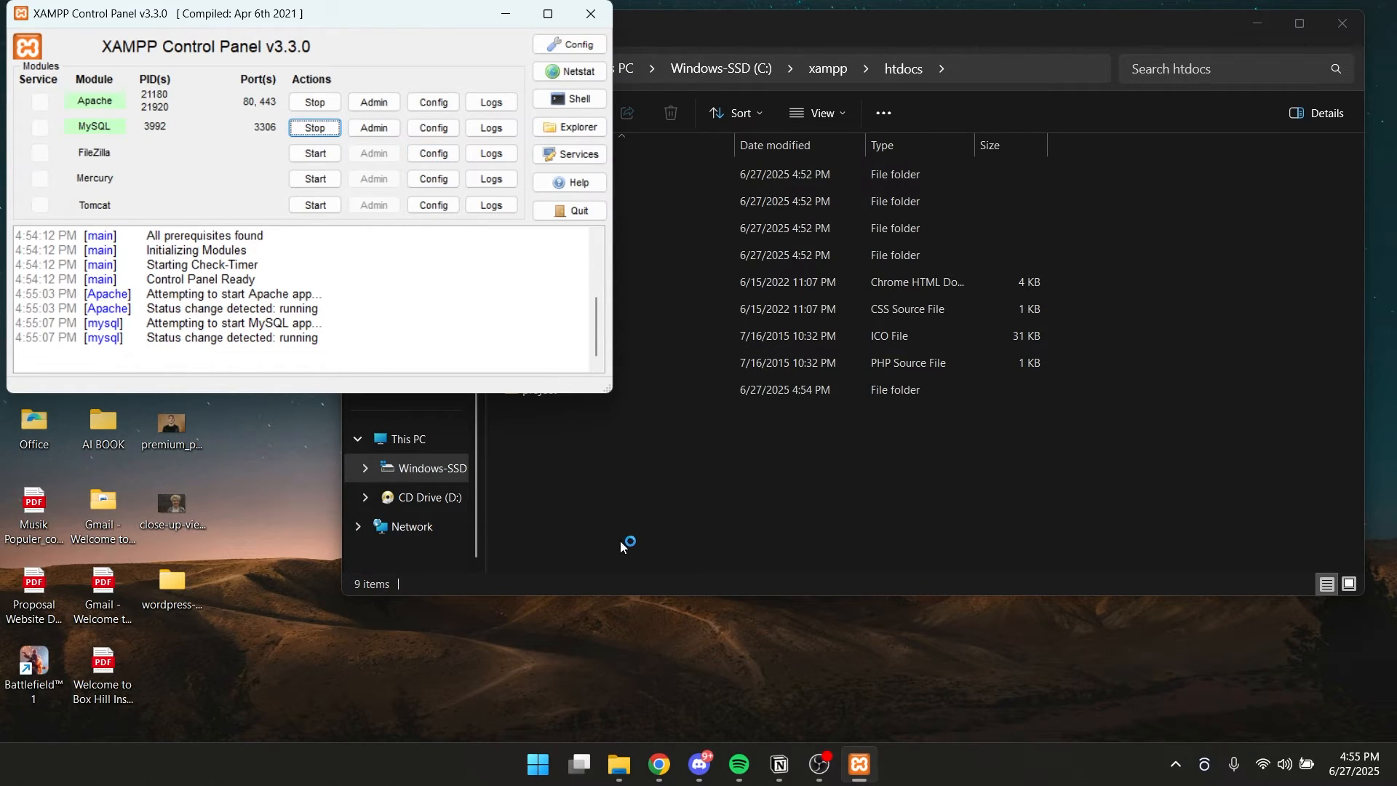
Switch to Chrome and open localhost/phpmyadmin in a new browser tab.
{"action": "left_click", "coordinate": [666, 766]}
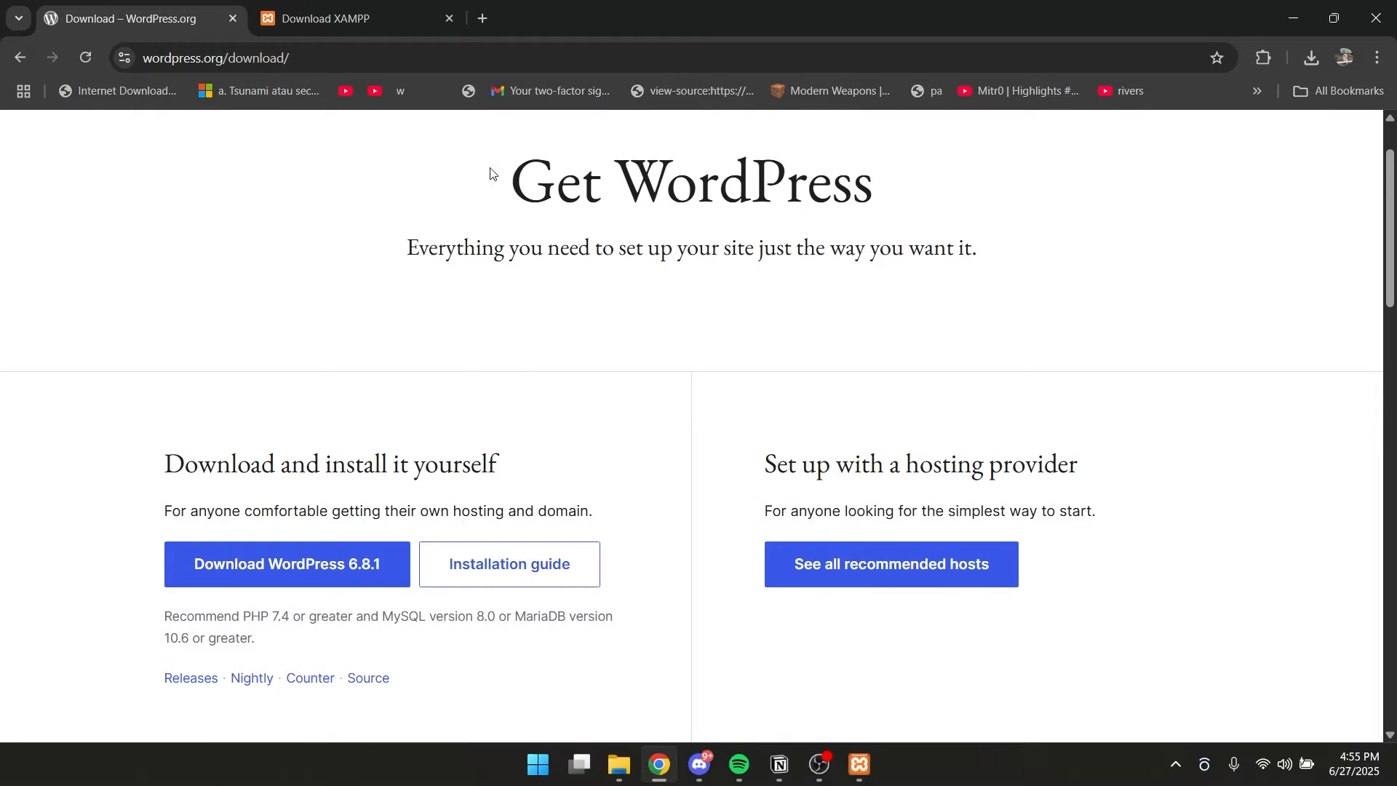
{"action": "key", "text": "ctrl+t"}
{"action": "type", "text": "loca"}
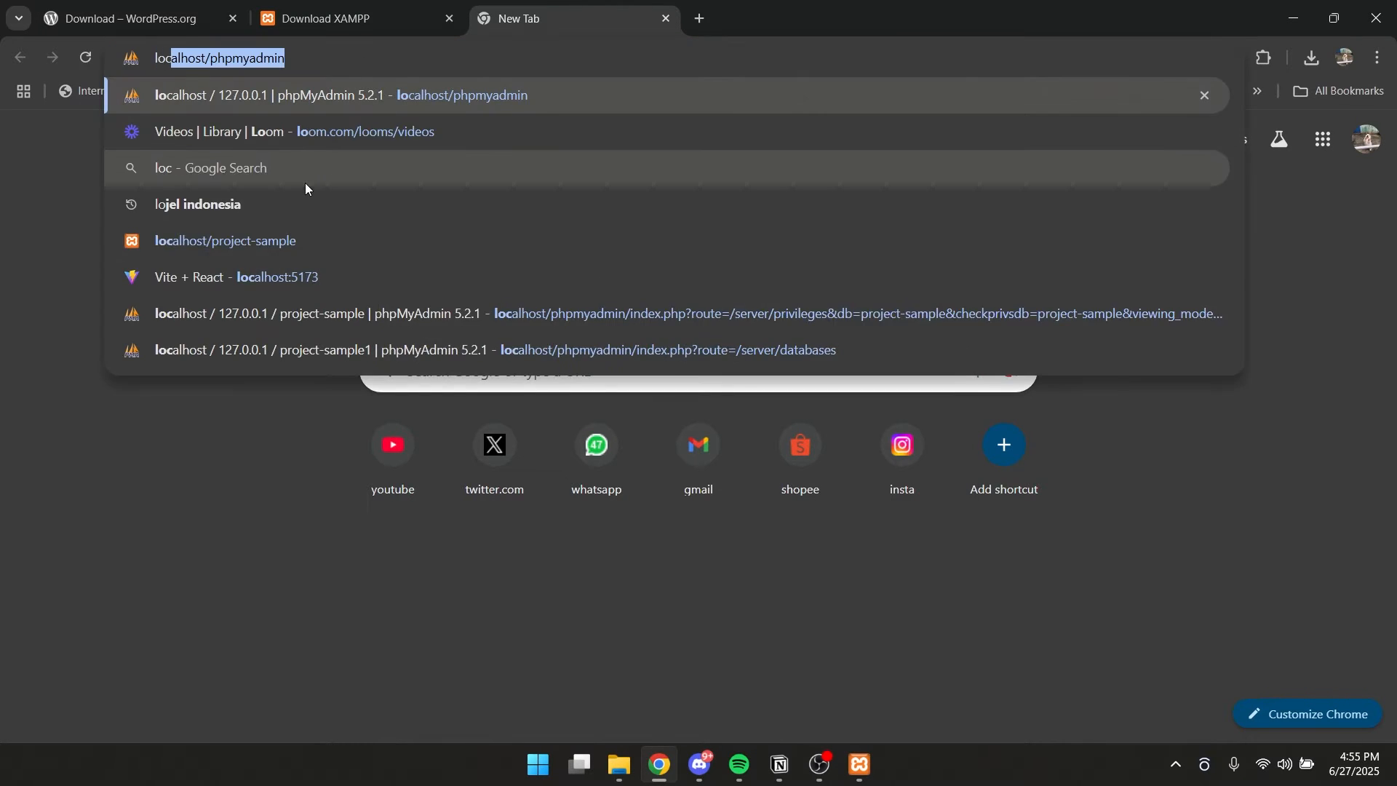
{"action": "type", "text": "lho"}
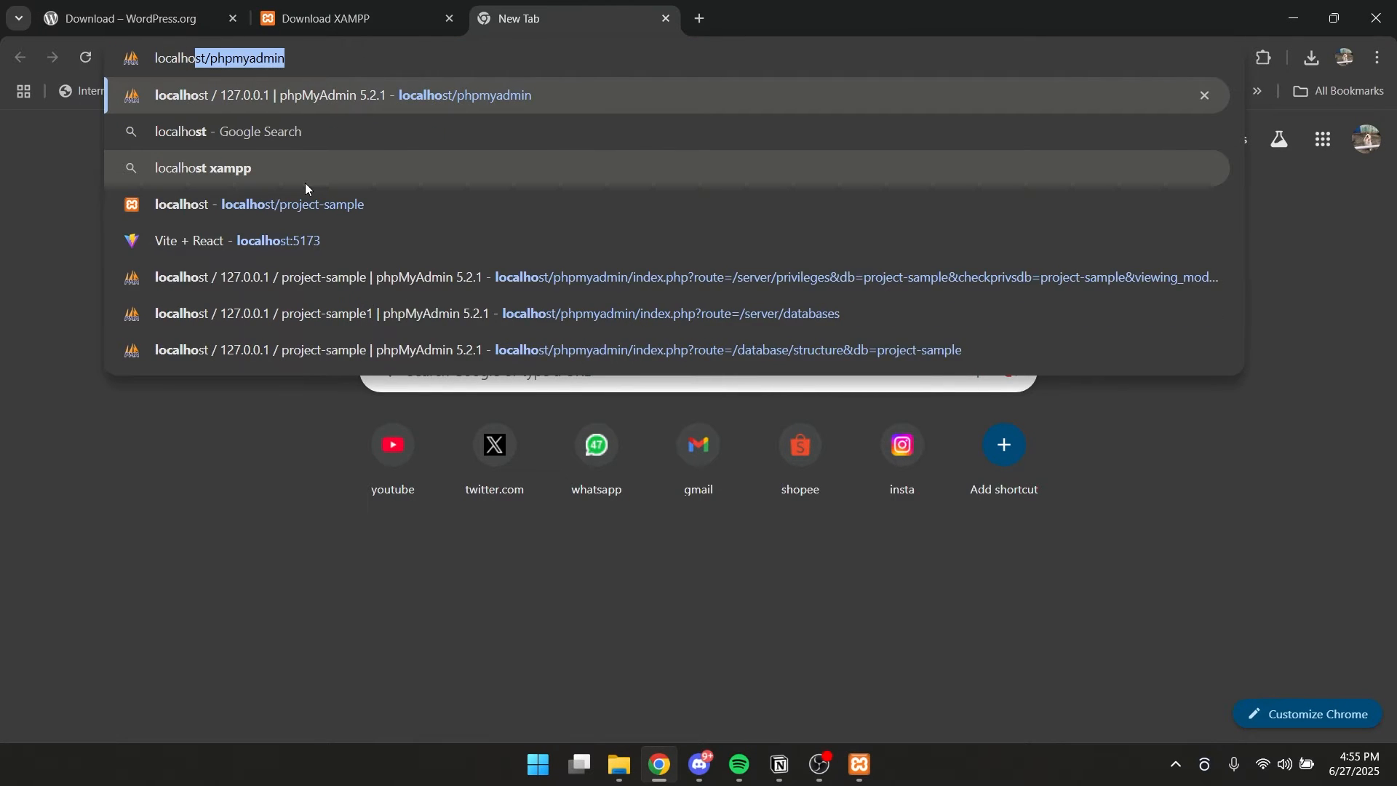
{"action": "type", "text": "st/phpmyadm"}
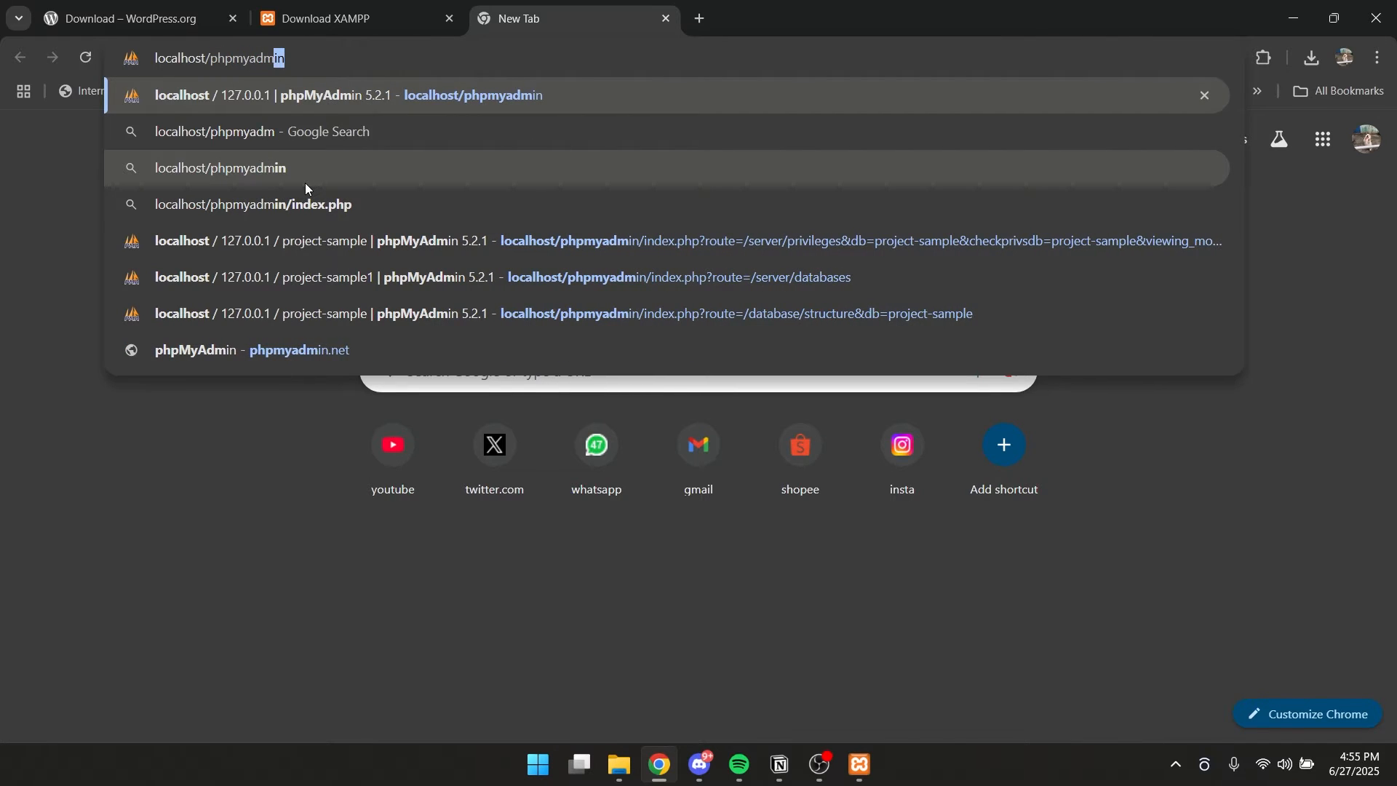
{"action": "key", "text": "Return"}
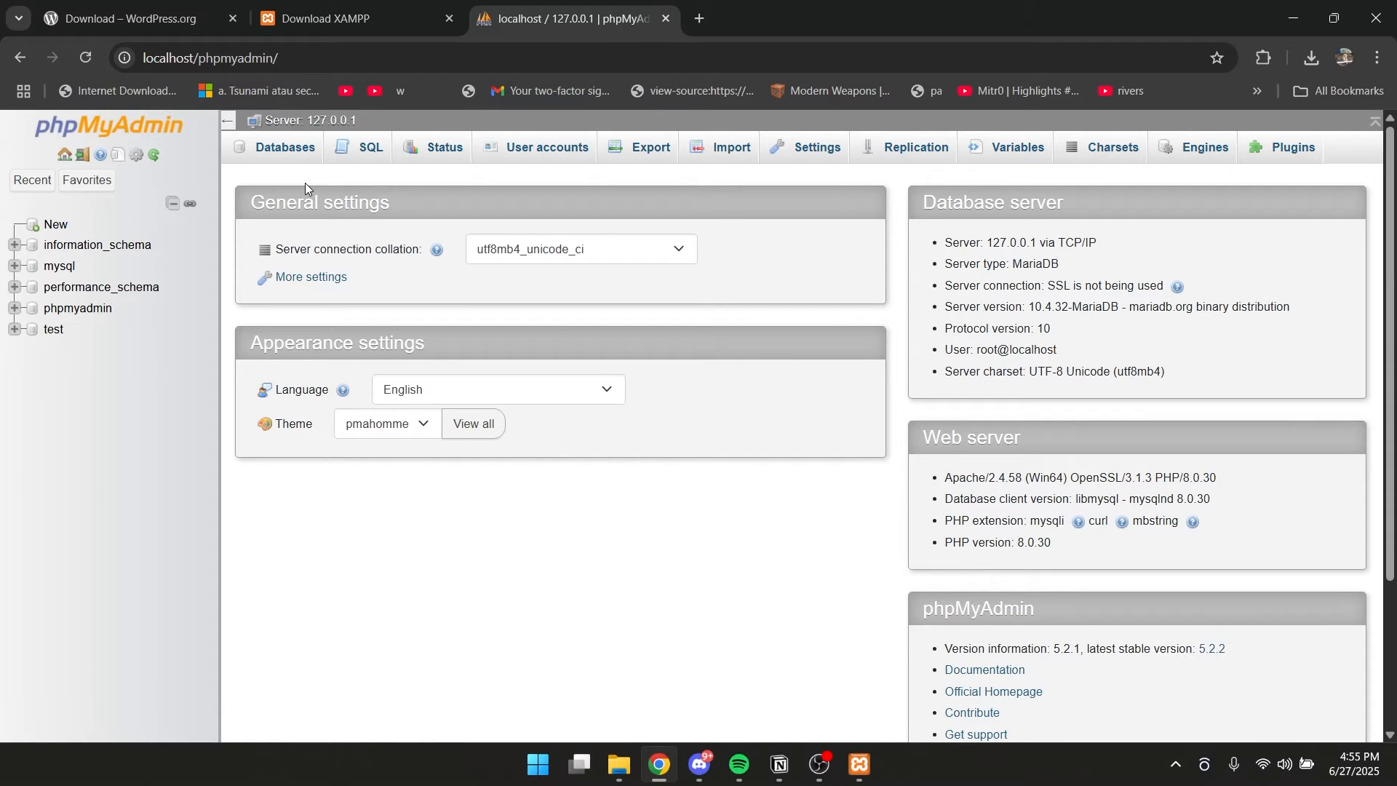
Create a new database named project in phpMyAdmin.
{"action": "left_click", "coordinate": [77, 182]}
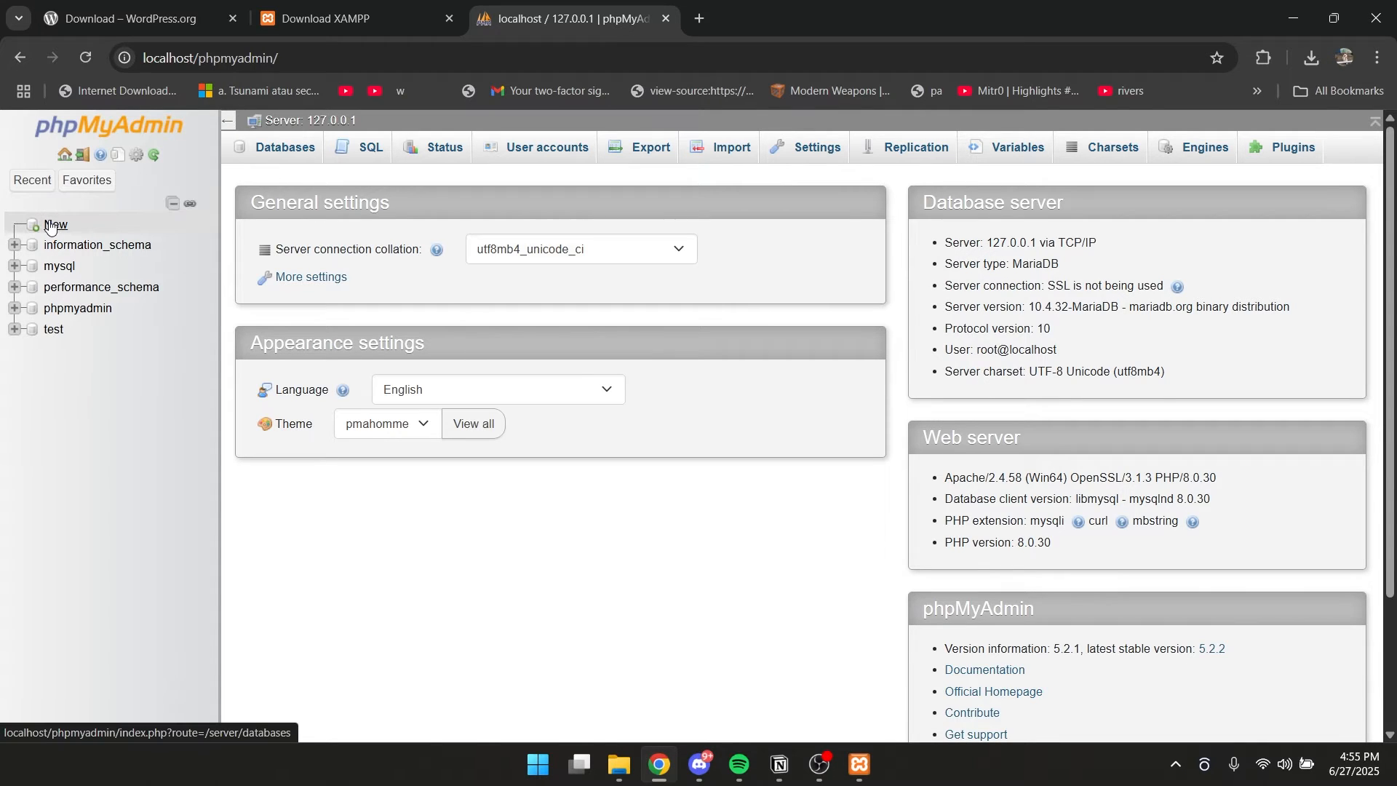
{"action": "left_click", "coordinate": [130, 218]}
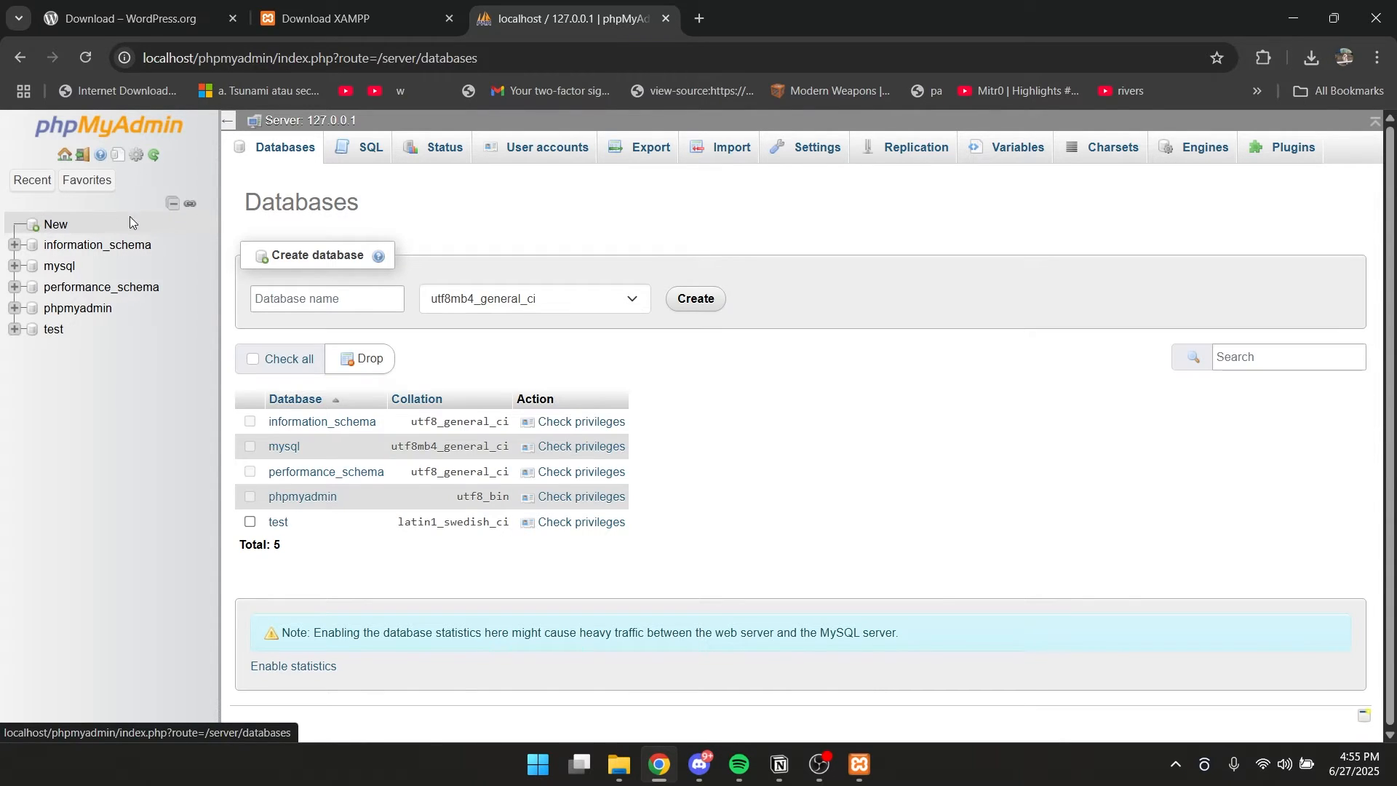
{"action": "left_click", "coordinate": [302, 300]}
{"action": "type", "text": "p"}
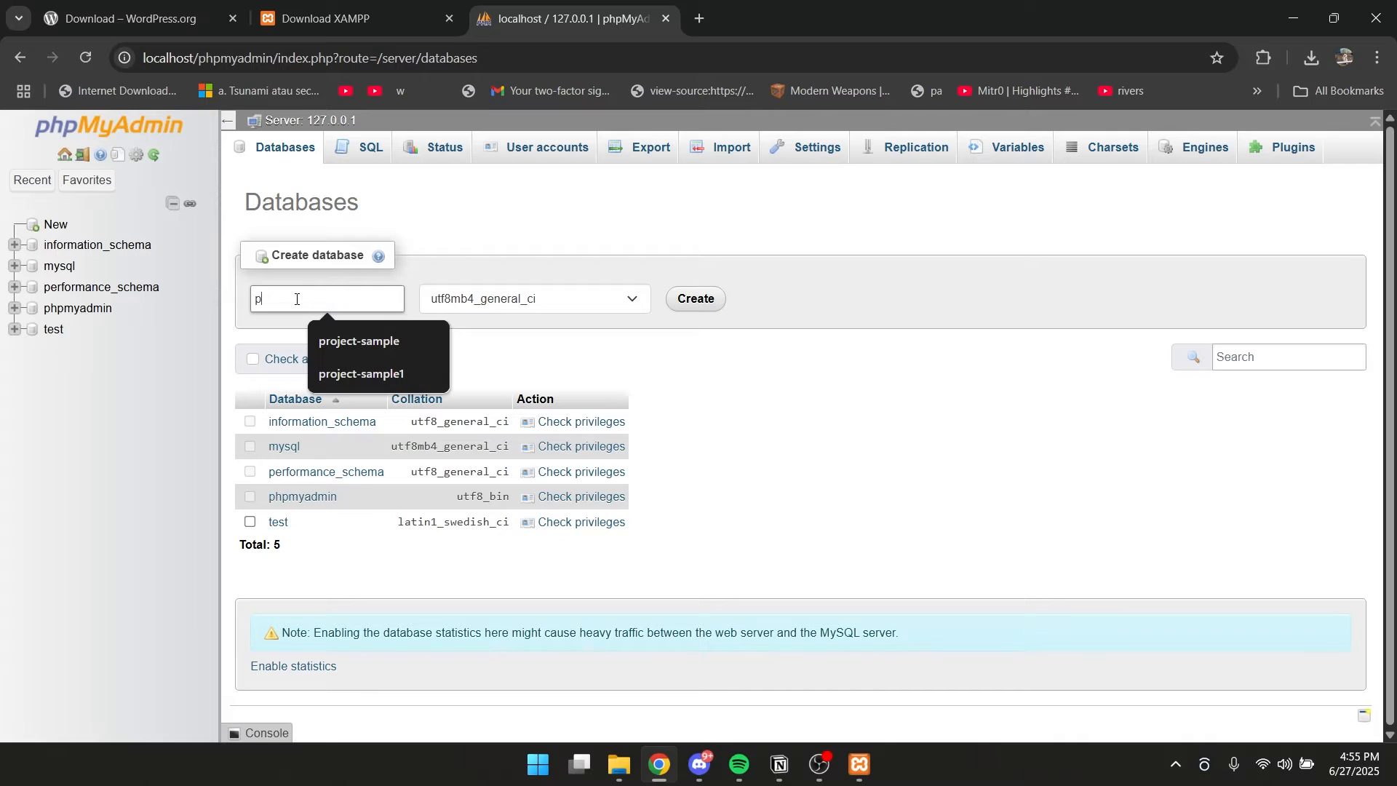
{"action": "type", "text": "rojecct"}
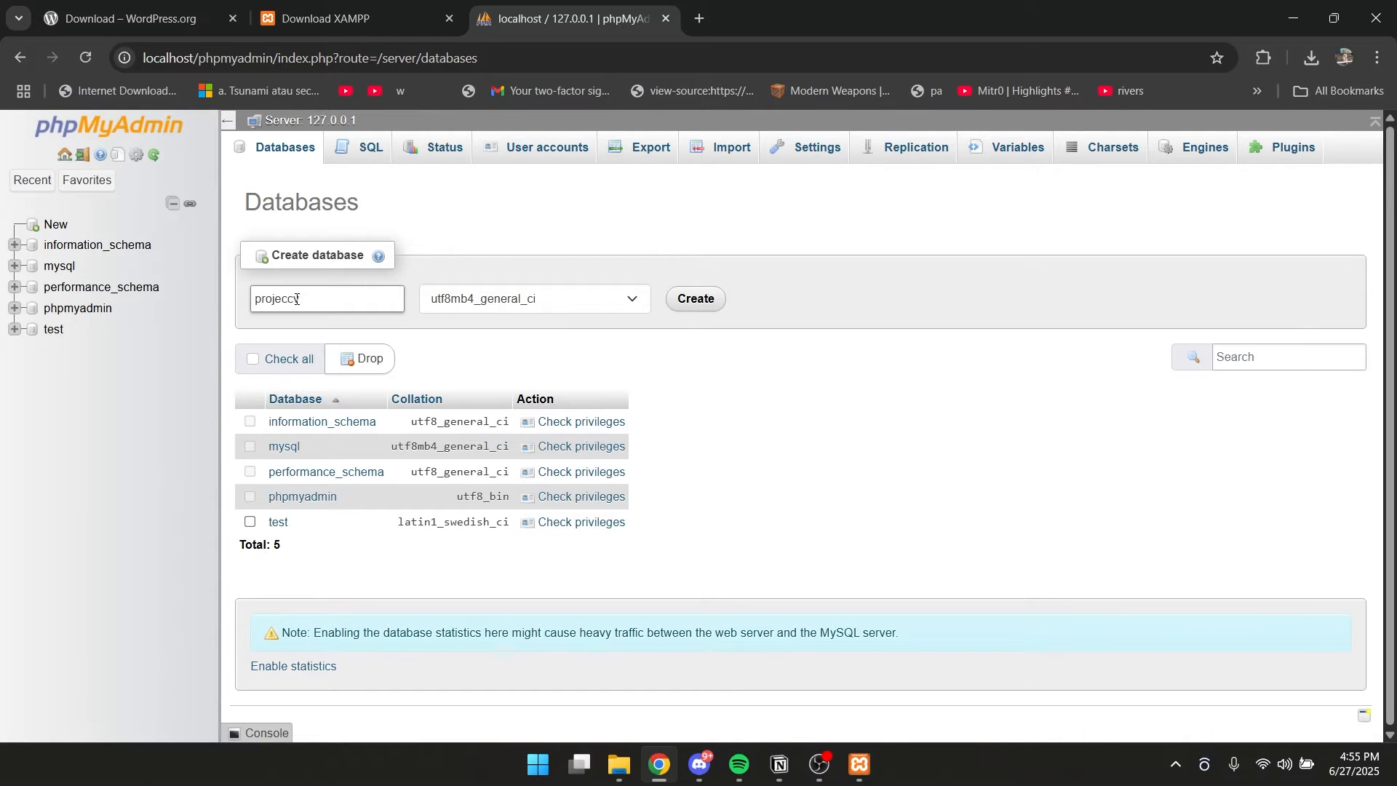
{"action": "key", "text": "BackSpace"}
{"action": "key", "text": "BackSpace"}
{"action": "type", "text": "t"}
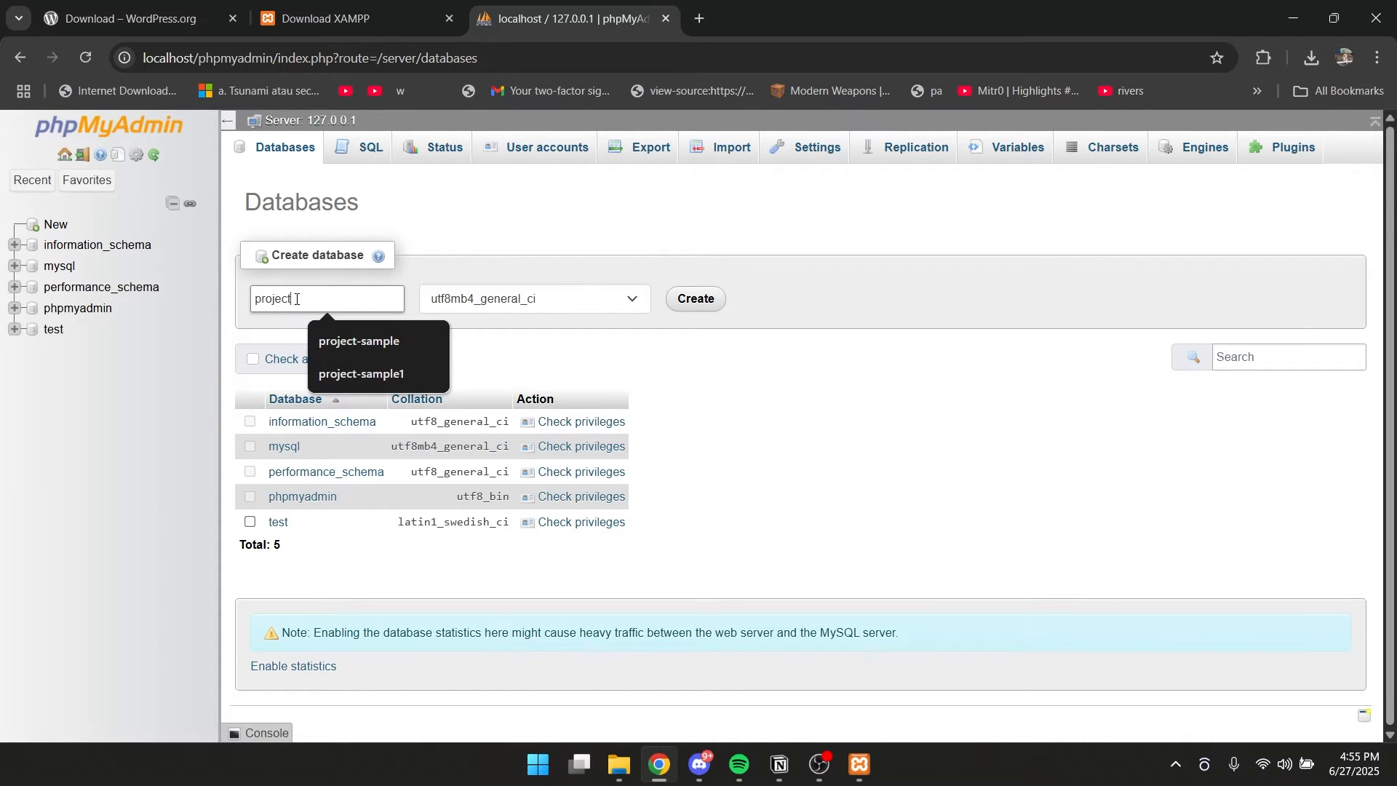
{"action": "left_click", "coordinate": [695, 298]}
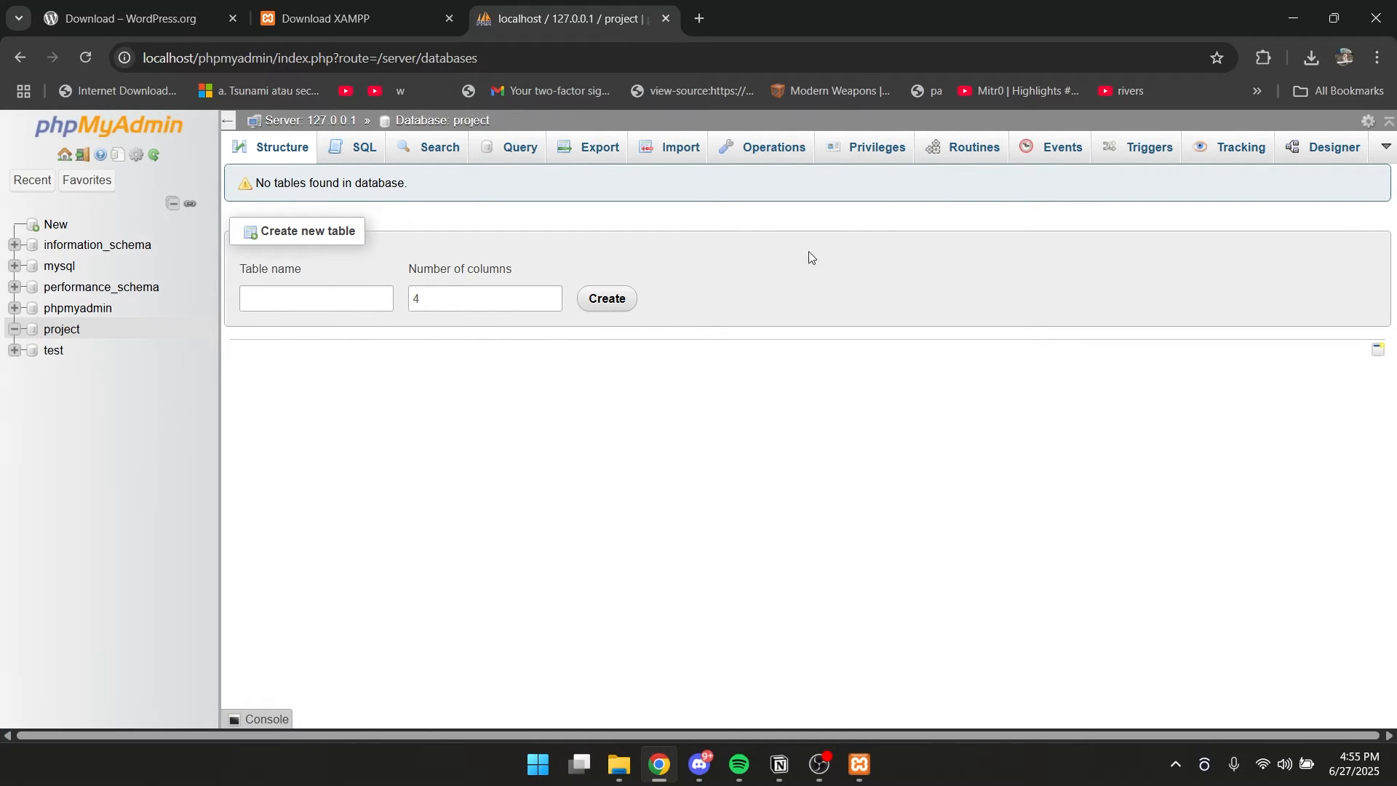
Start a new user account for the project database with user name admin, entering and re-entering the account password.
{"action": "left_click", "coordinate": [878, 155]}
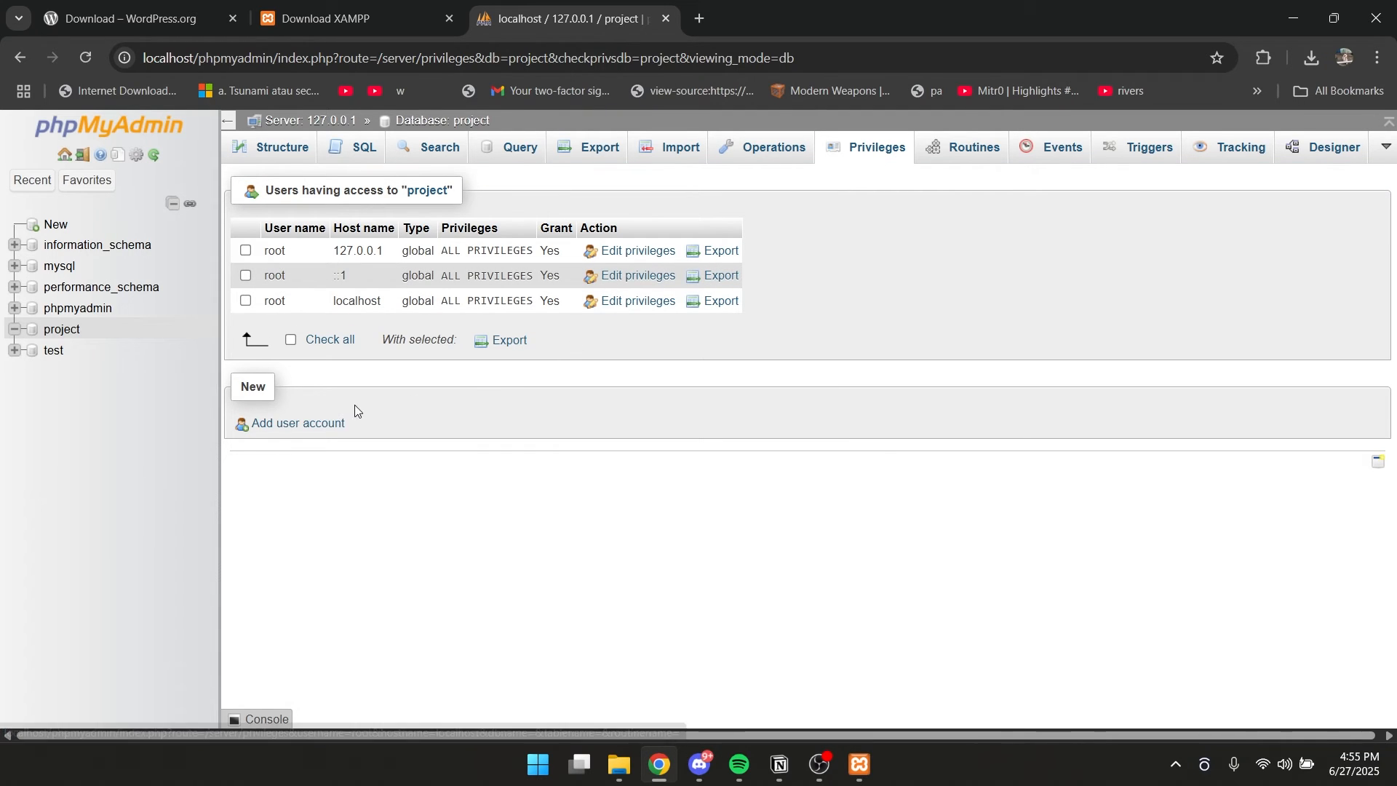
{"action": "left_click", "coordinate": [295, 429]}
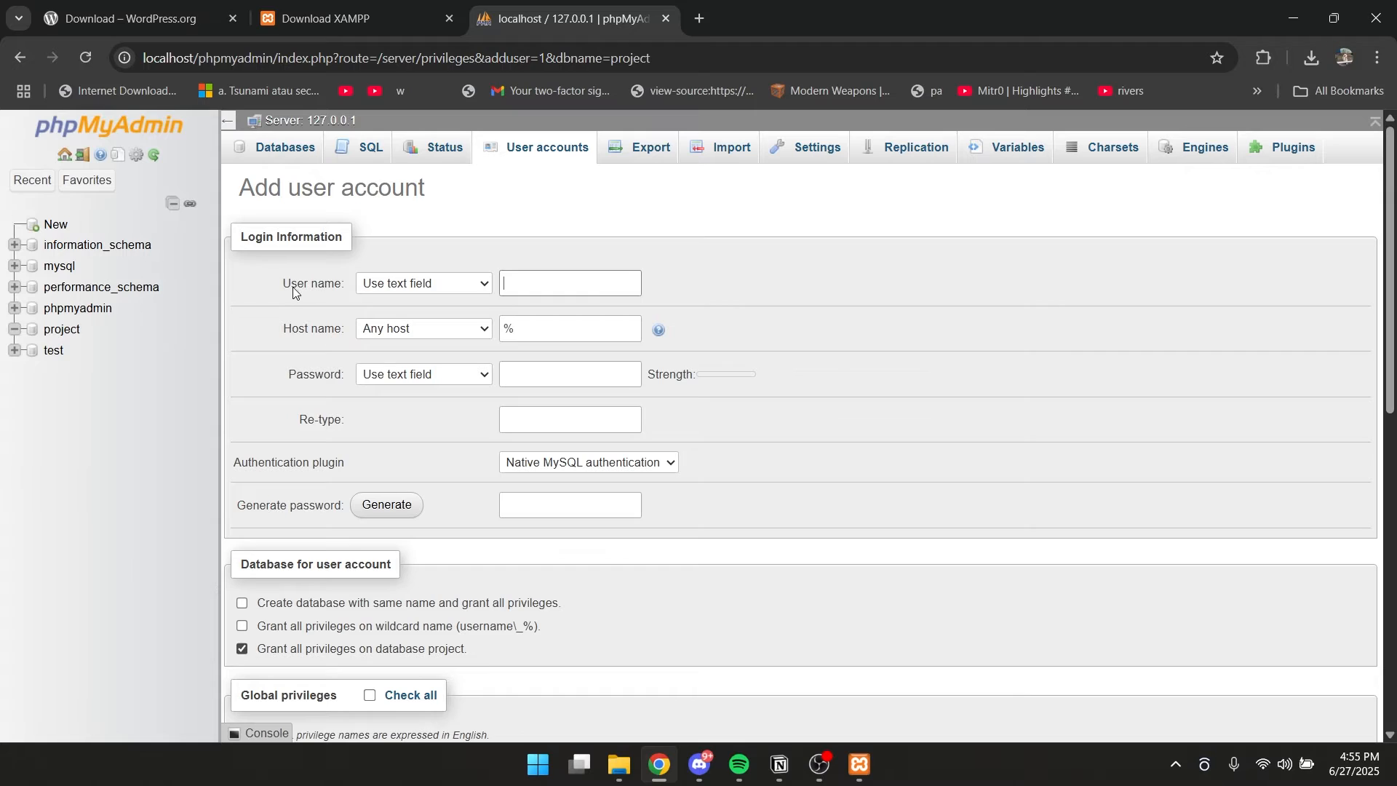
{"action": "left_click", "coordinate": [553, 286]}
{"action": "type", "text": "p"}
{"action": "type", "text": "admin"}
{"action": "left_click", "coordinate": [545, 377]}
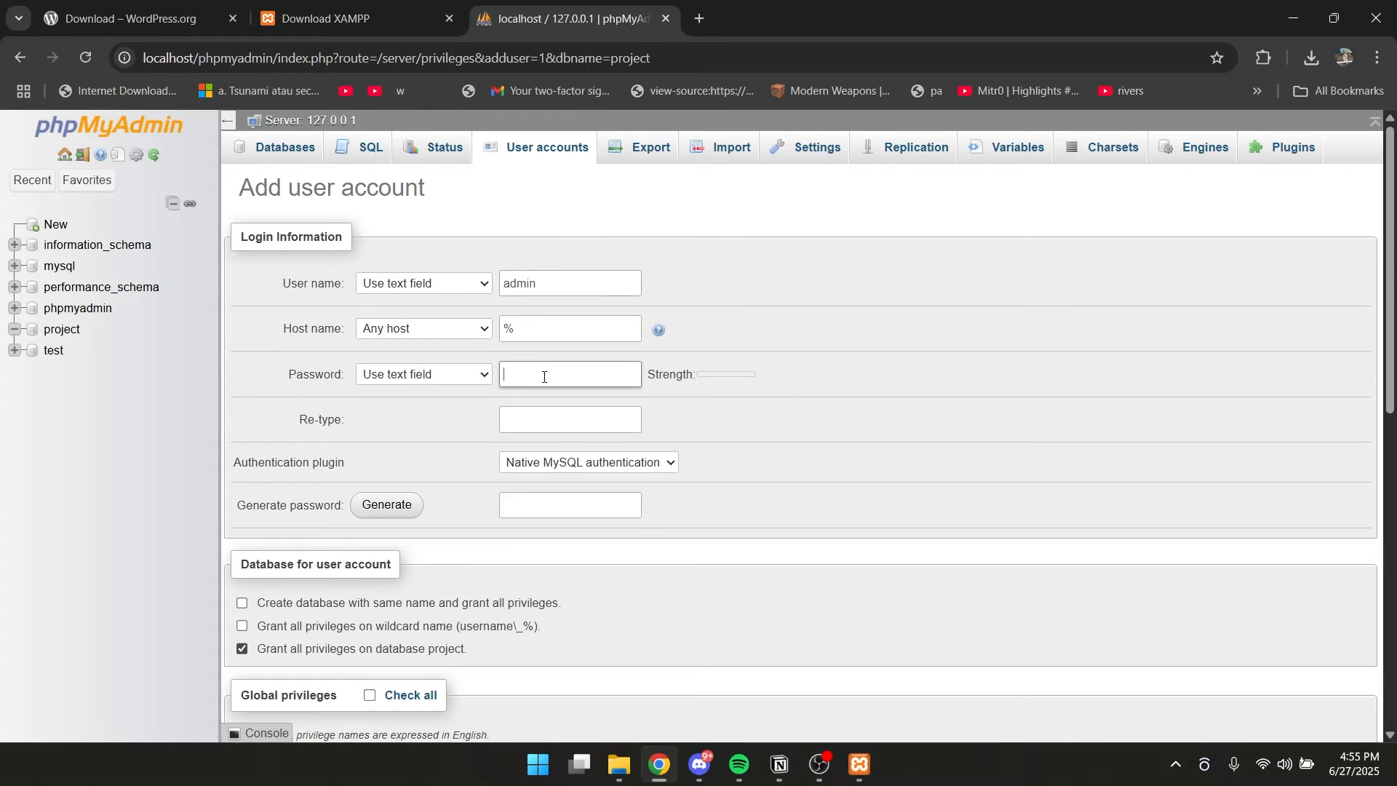
{"action": "type", "text": "1234"}
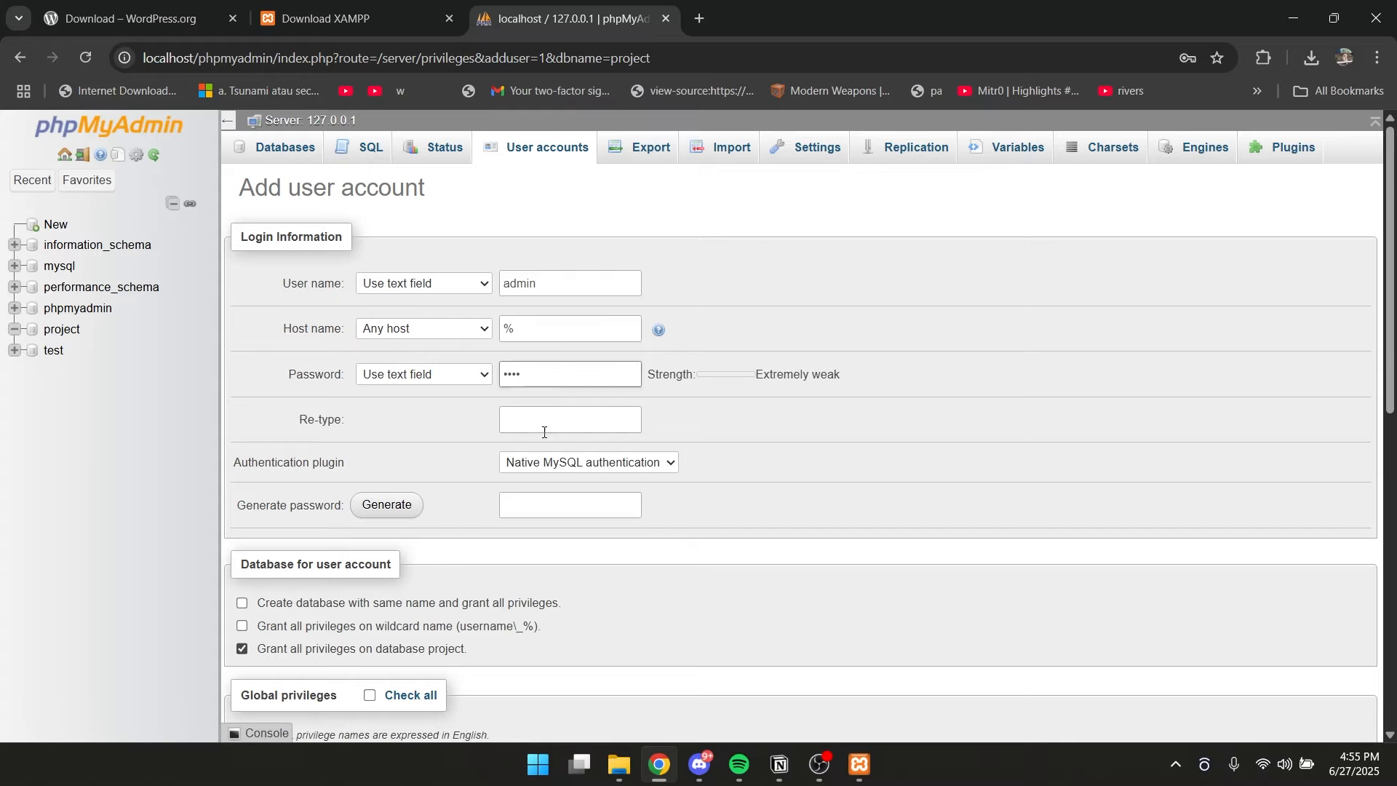
{"action": "left_click", "coordinate": [550, 419]}
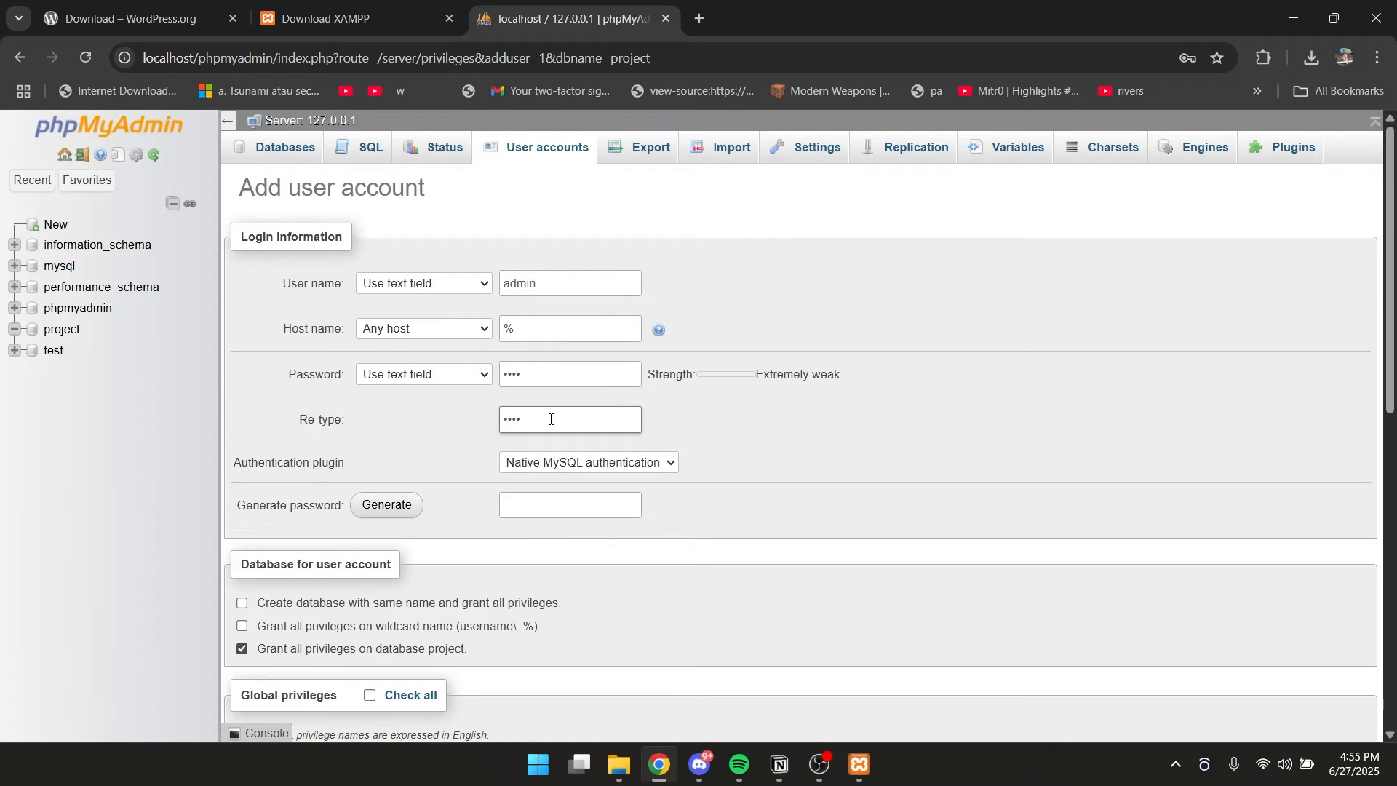
Grant the new user all global privileges, create the account and dismiss the browser's password warning.
{"action": "scroll", "coordinate": [635, 387], "scroll_direction": "down", "scroll_amount": 7}
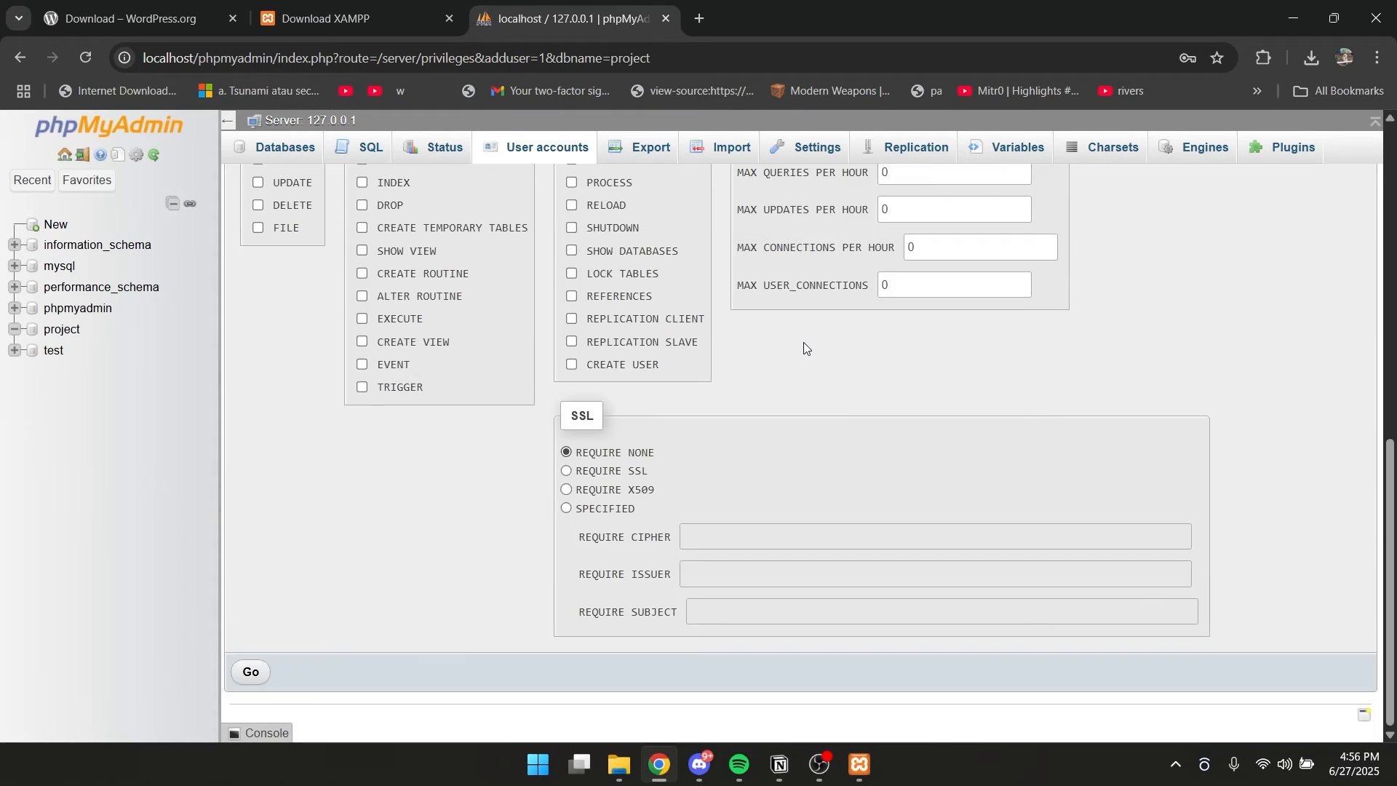
{"action": "scroll", "coordinate": [845, 378], "scroll_direction": "up", "scroll_amount": 2}
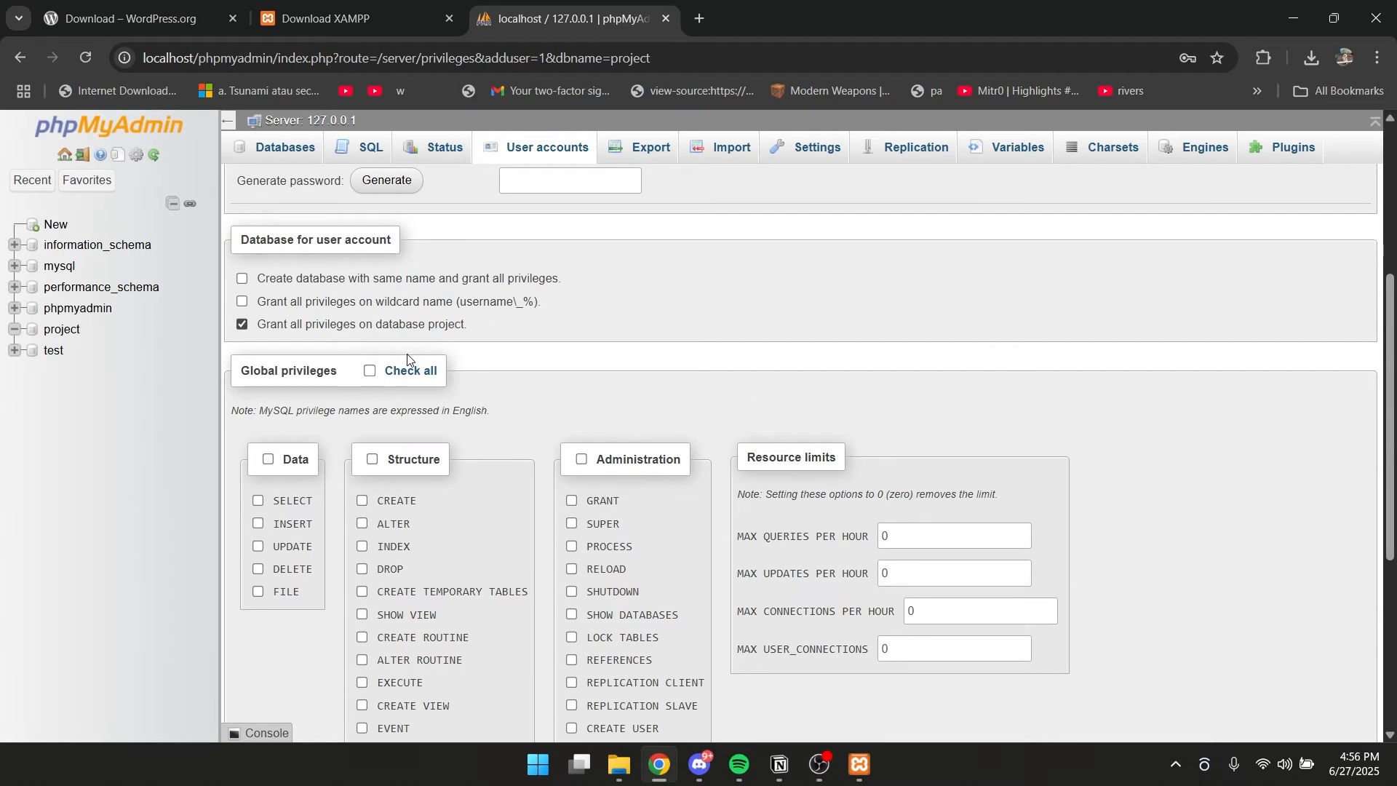
{"action": "left_click", "coordinate": [371, 372]}
{"action": "scroll", "coordinate": [684, 405], "scroll_direction": "down", "scroll_amount": 5}
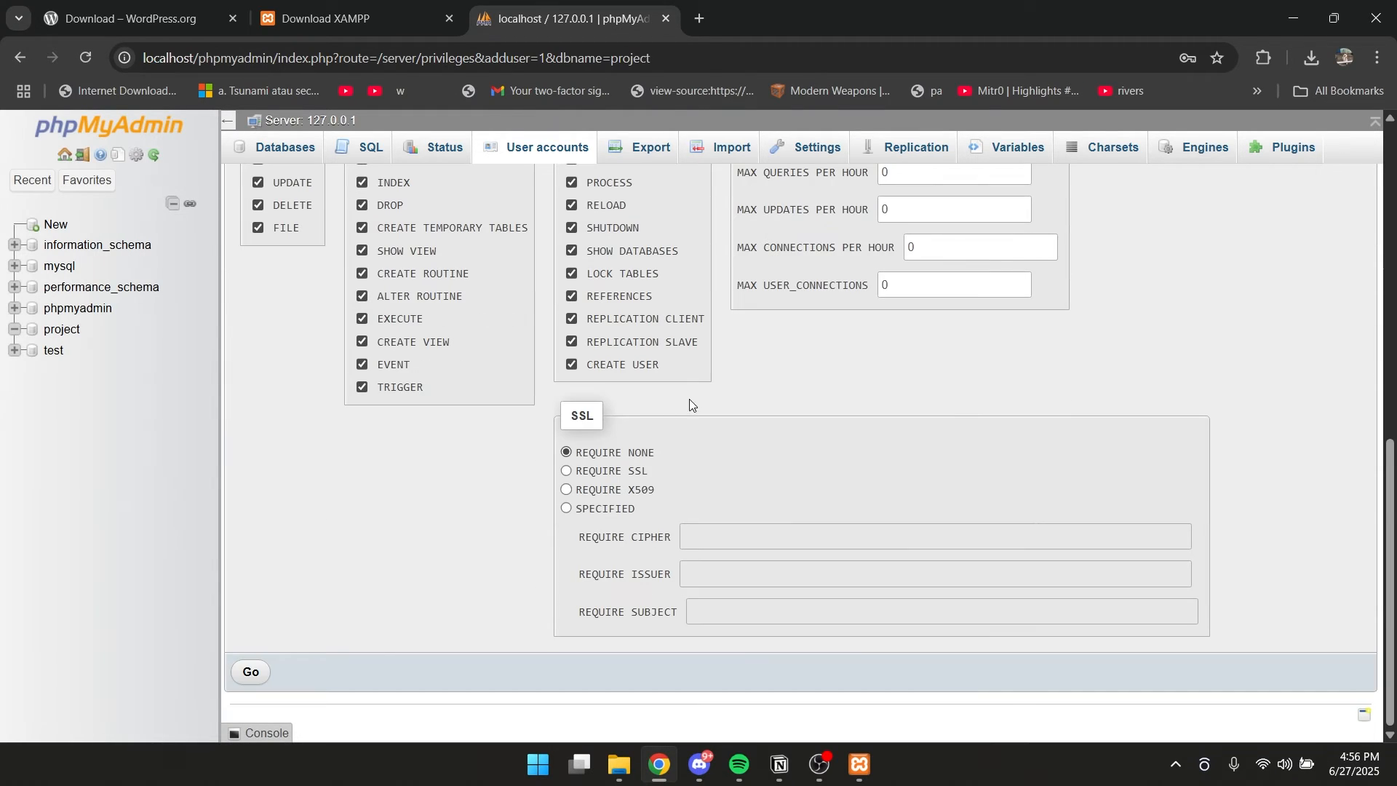
{"action": "left_click", "coordinate": [268, 669]}
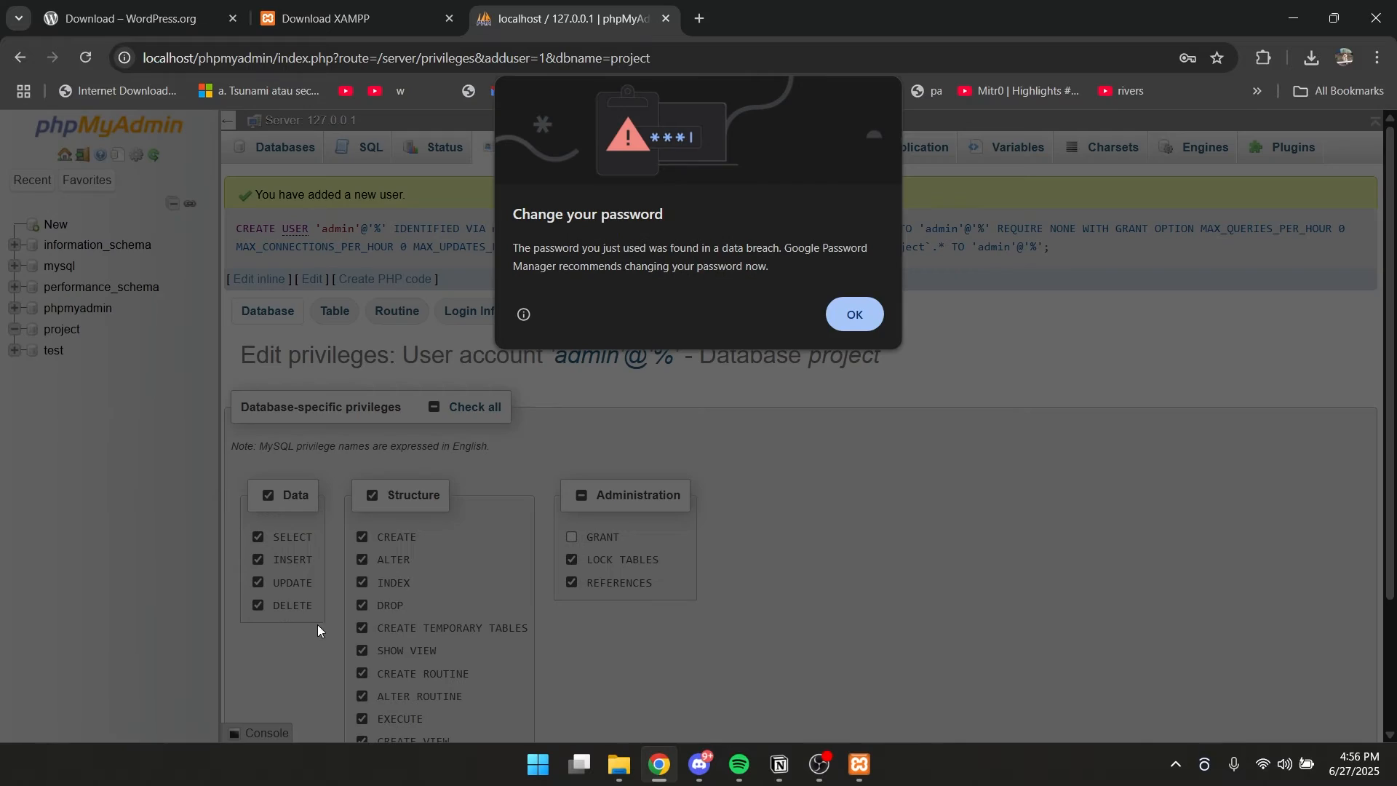
{"action": "left_click", "coordinate": [830, 320]}
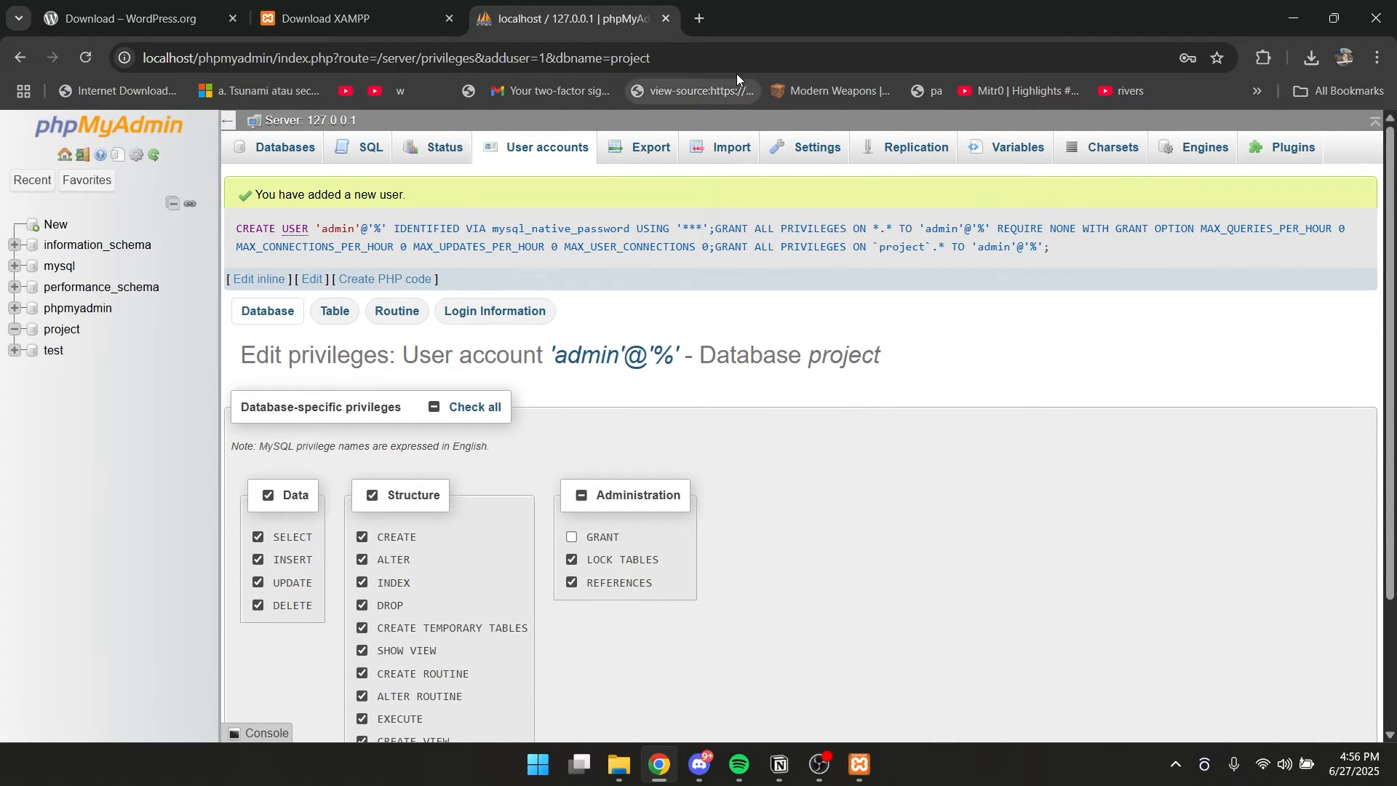
Open localhost/project in a new browser tab.
{"action": "left_click", "coordinate": [704, 16]}
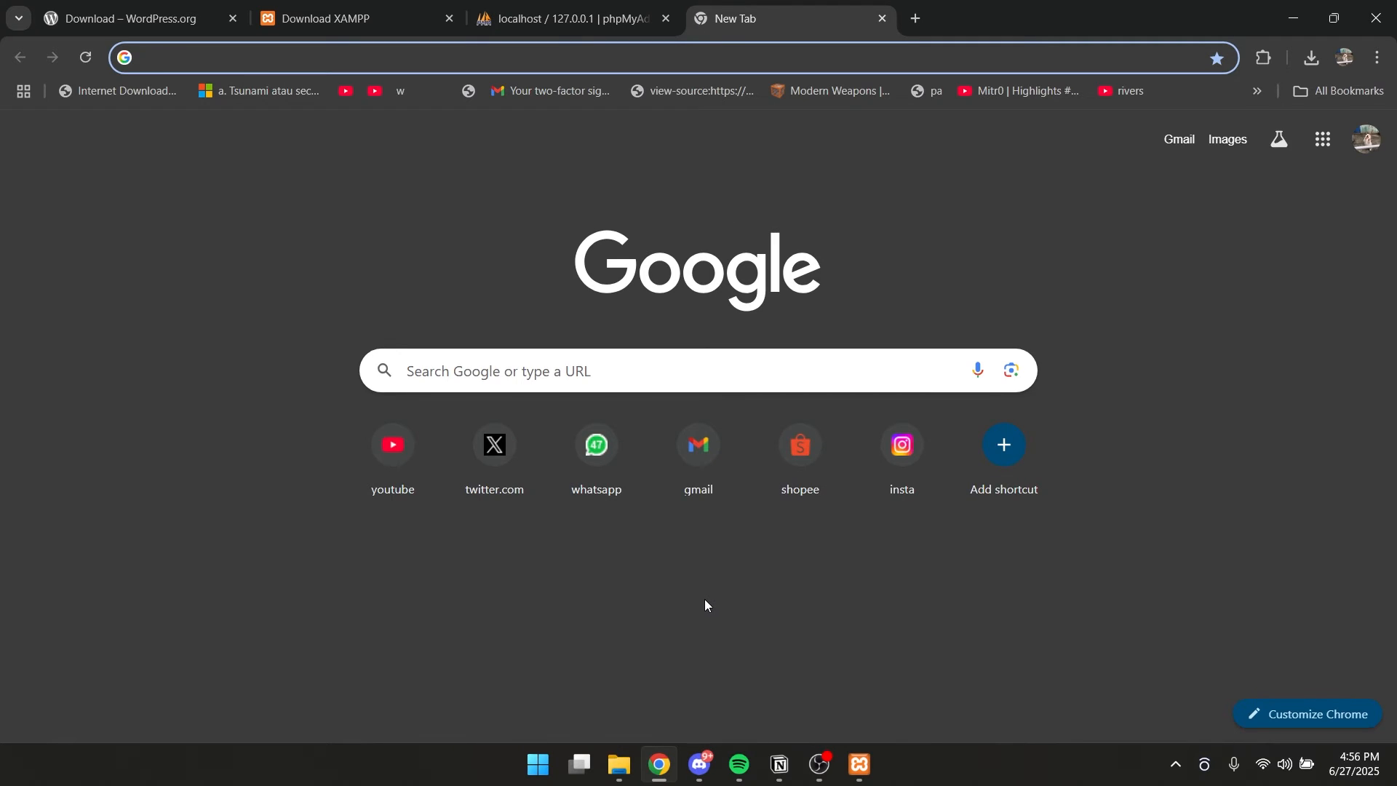
{"action": "type", "text": "local"}
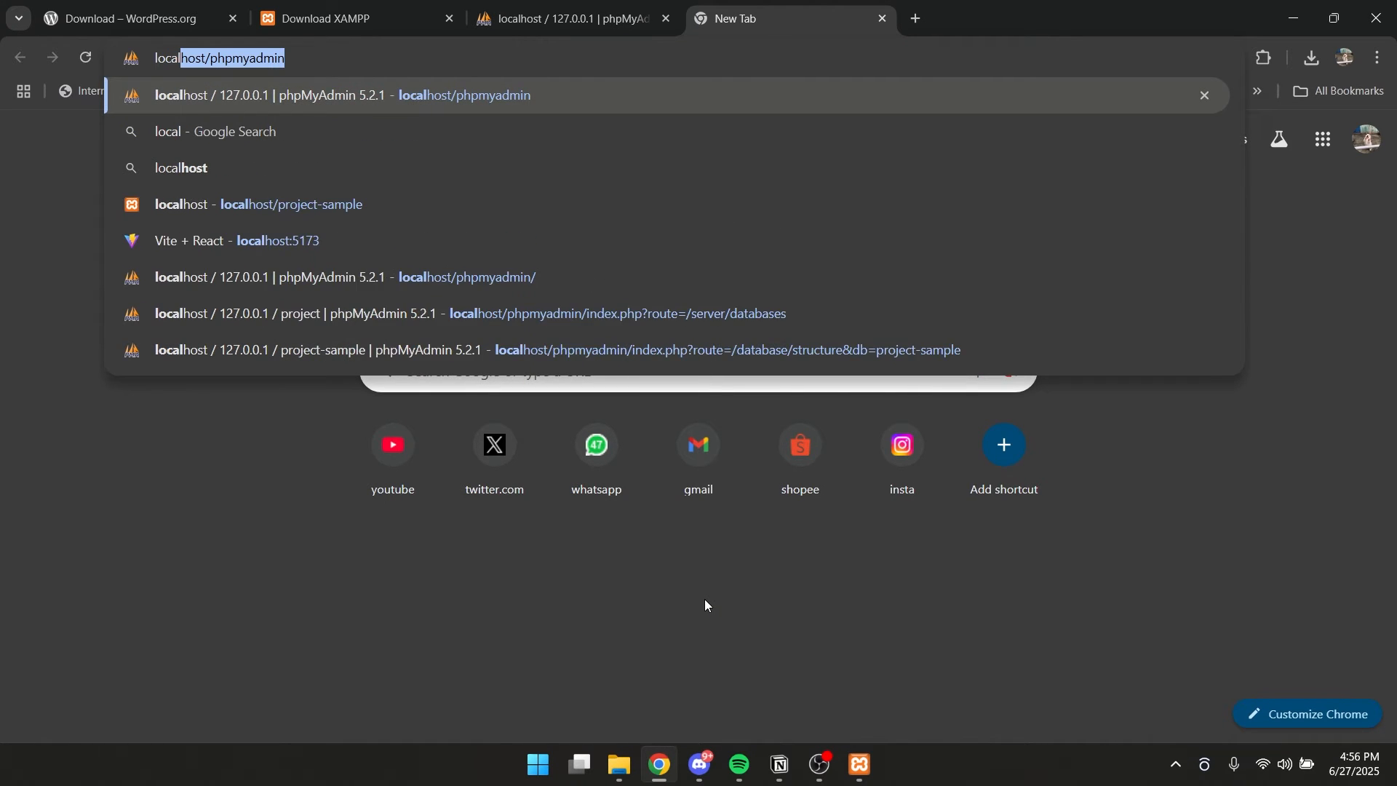
{"action": "type", "text": "host/"}
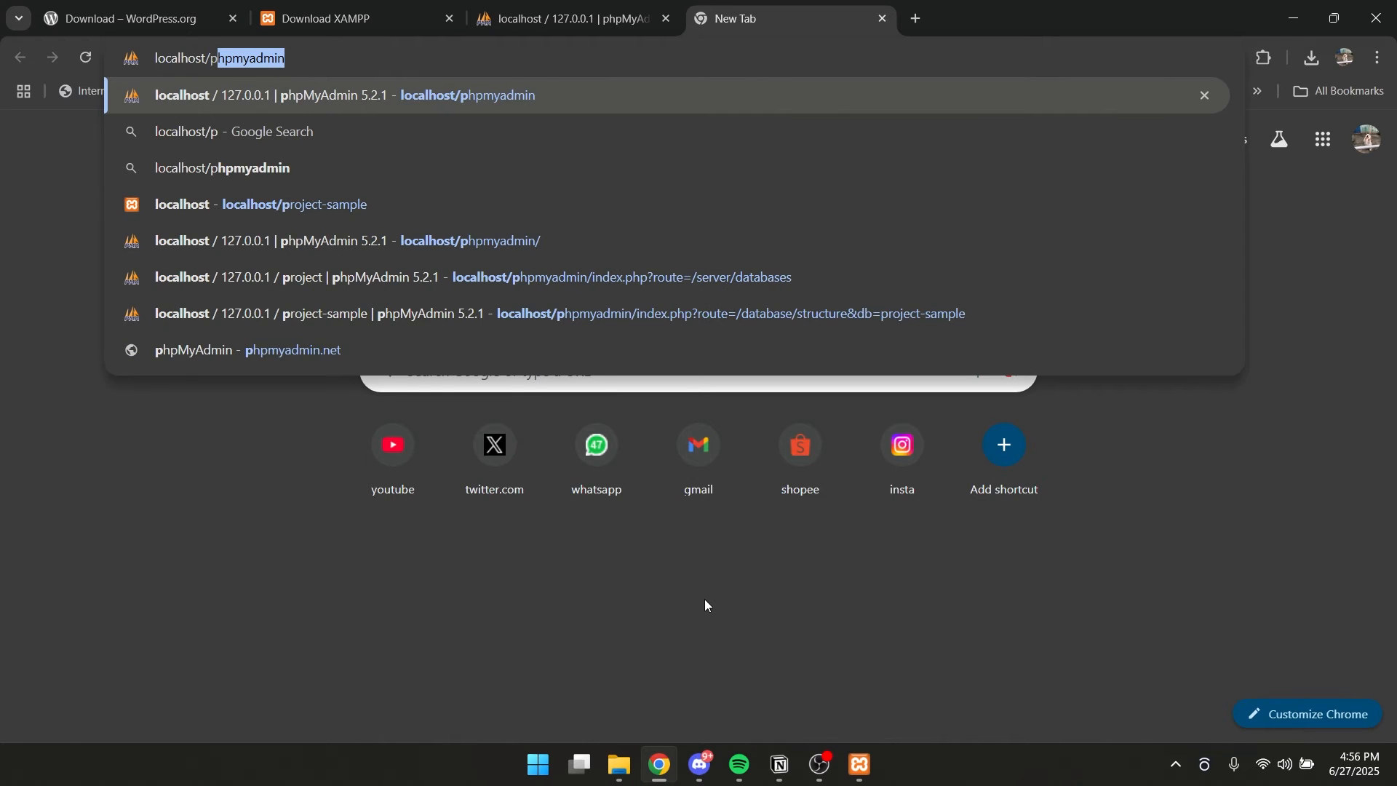
{"action": "type", "text": "pro"}
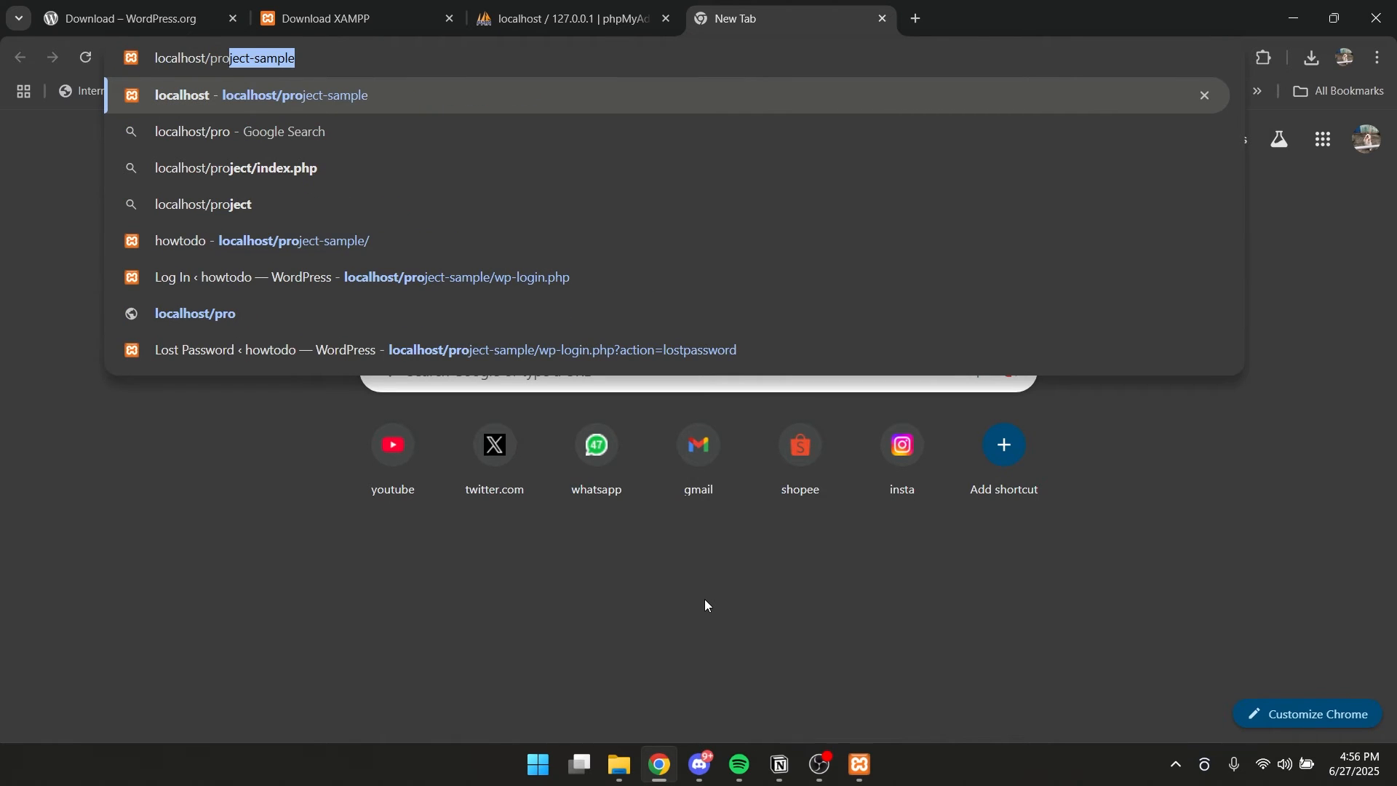
{"action": "type", "text": "ject"}
{"action": "key", "text": "BackSpace"}
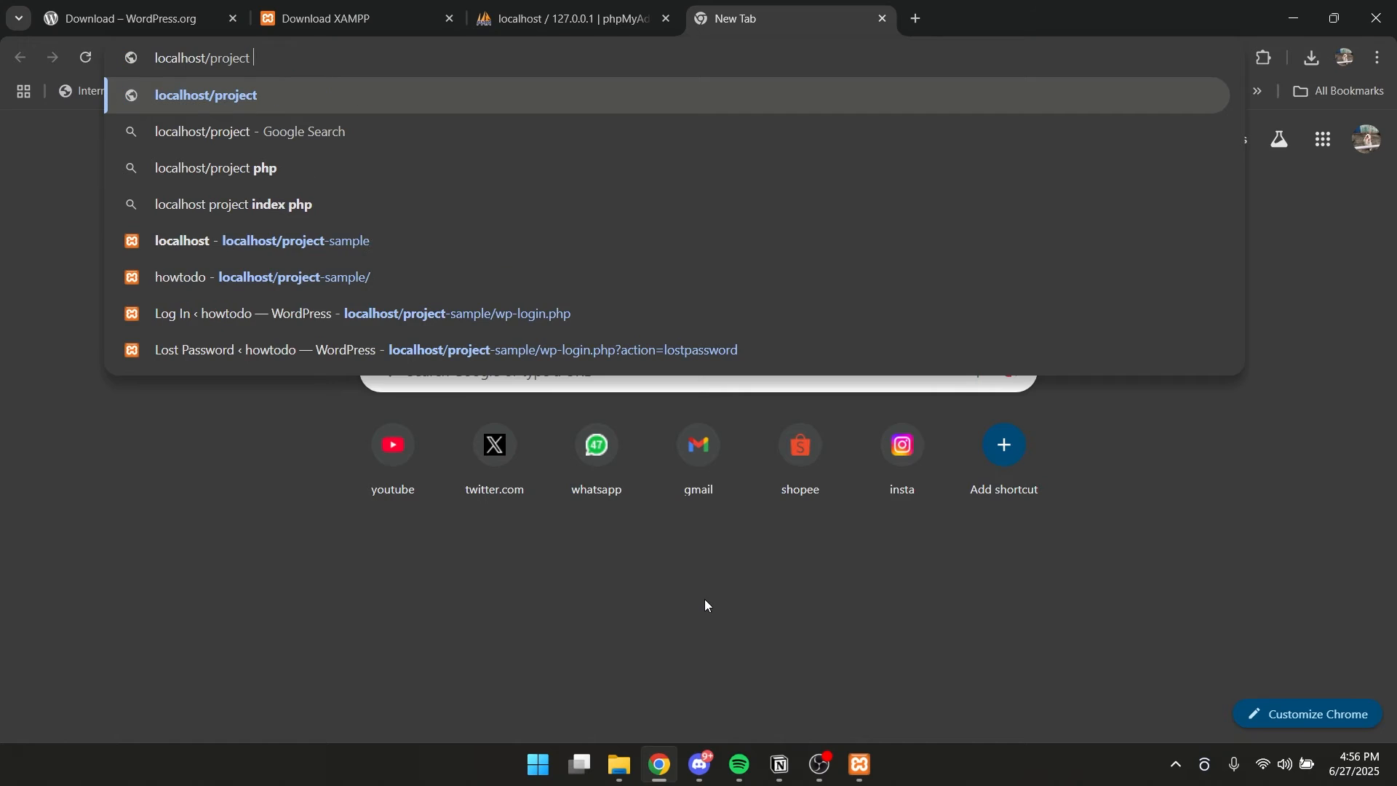
{"action": "key", "text": "Return"}
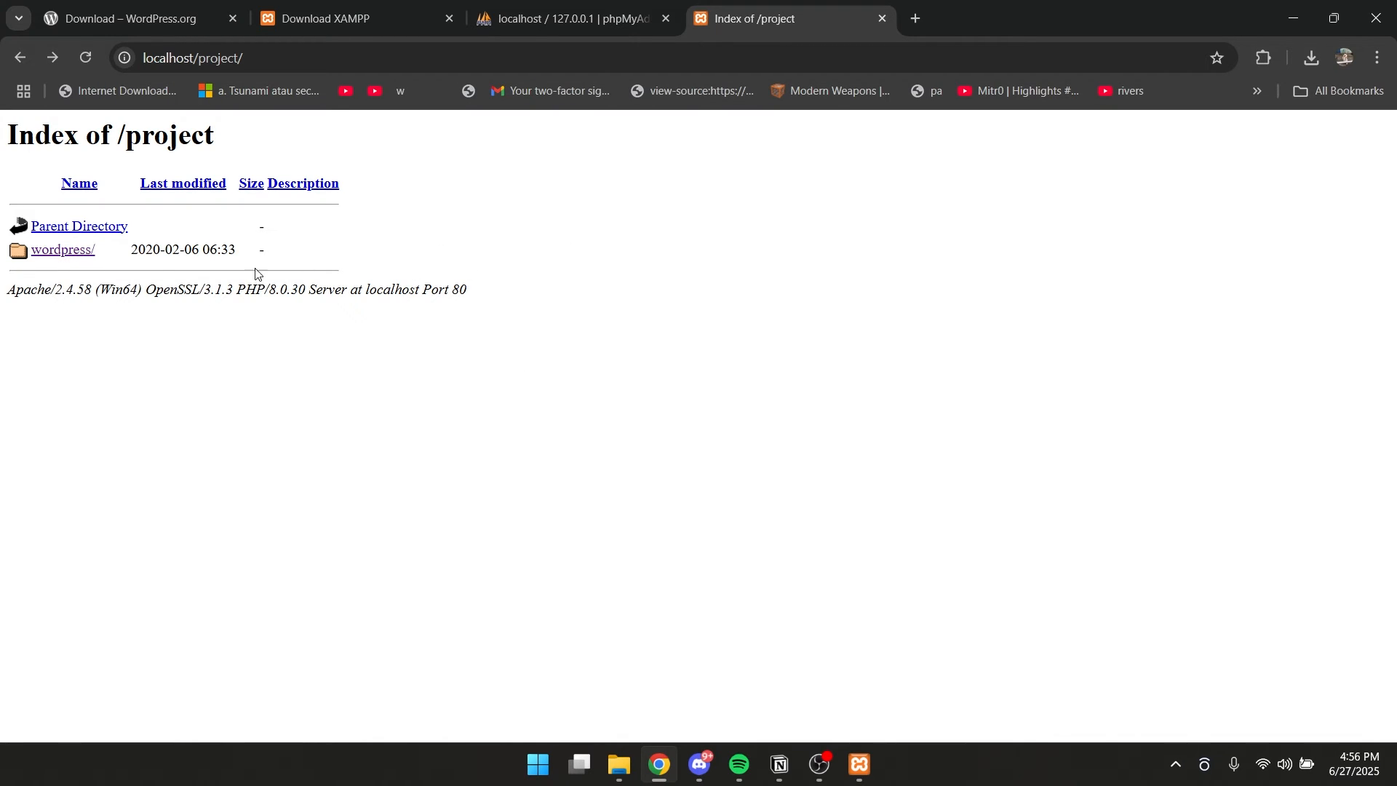
Open the wordpress folder and proceed through its setup in English (United States) to the database connection form.
{"action": "left_click", "coordinate": [66, 254]}
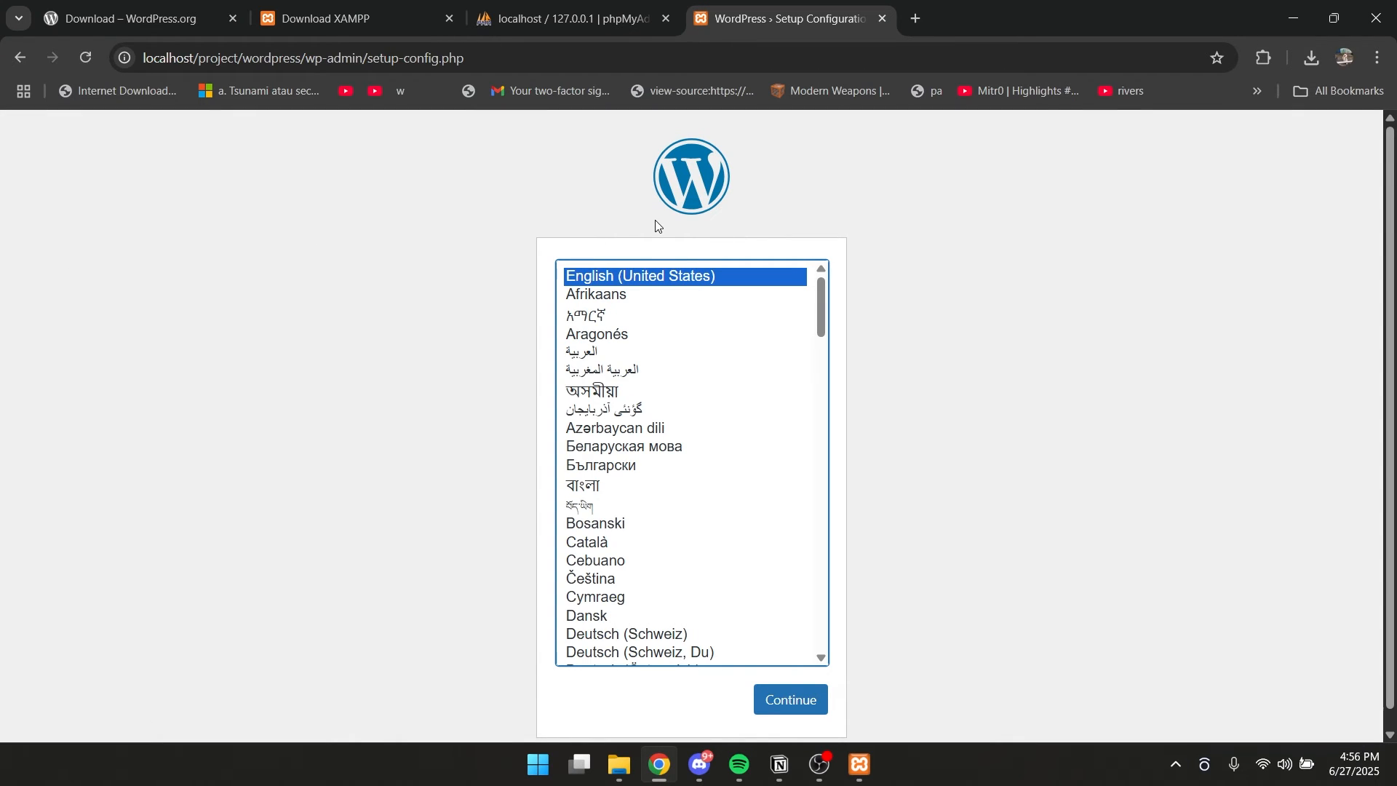
{"action": "left_click", "coordinate": [793, 706]}
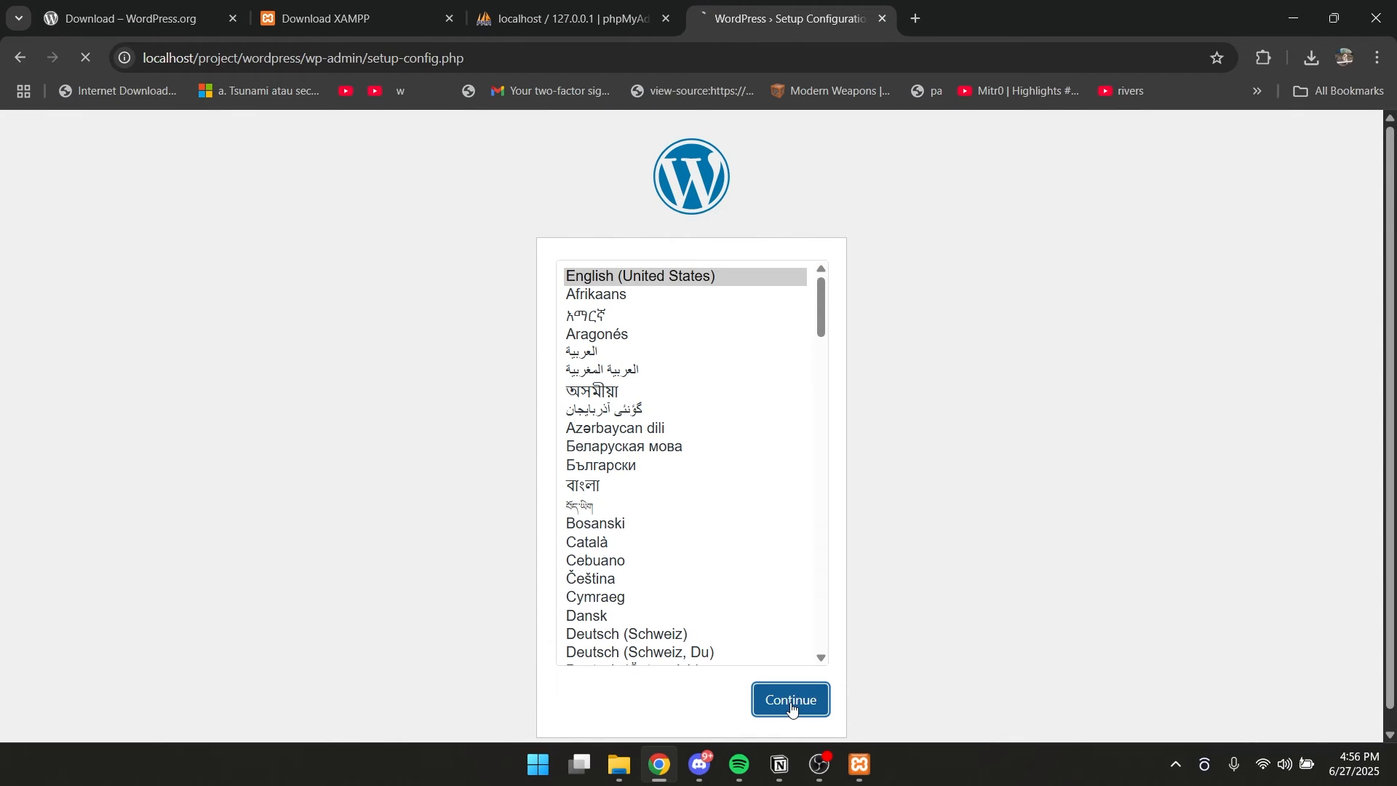
{"action": "left_click", "coordinate": [434, 598]}
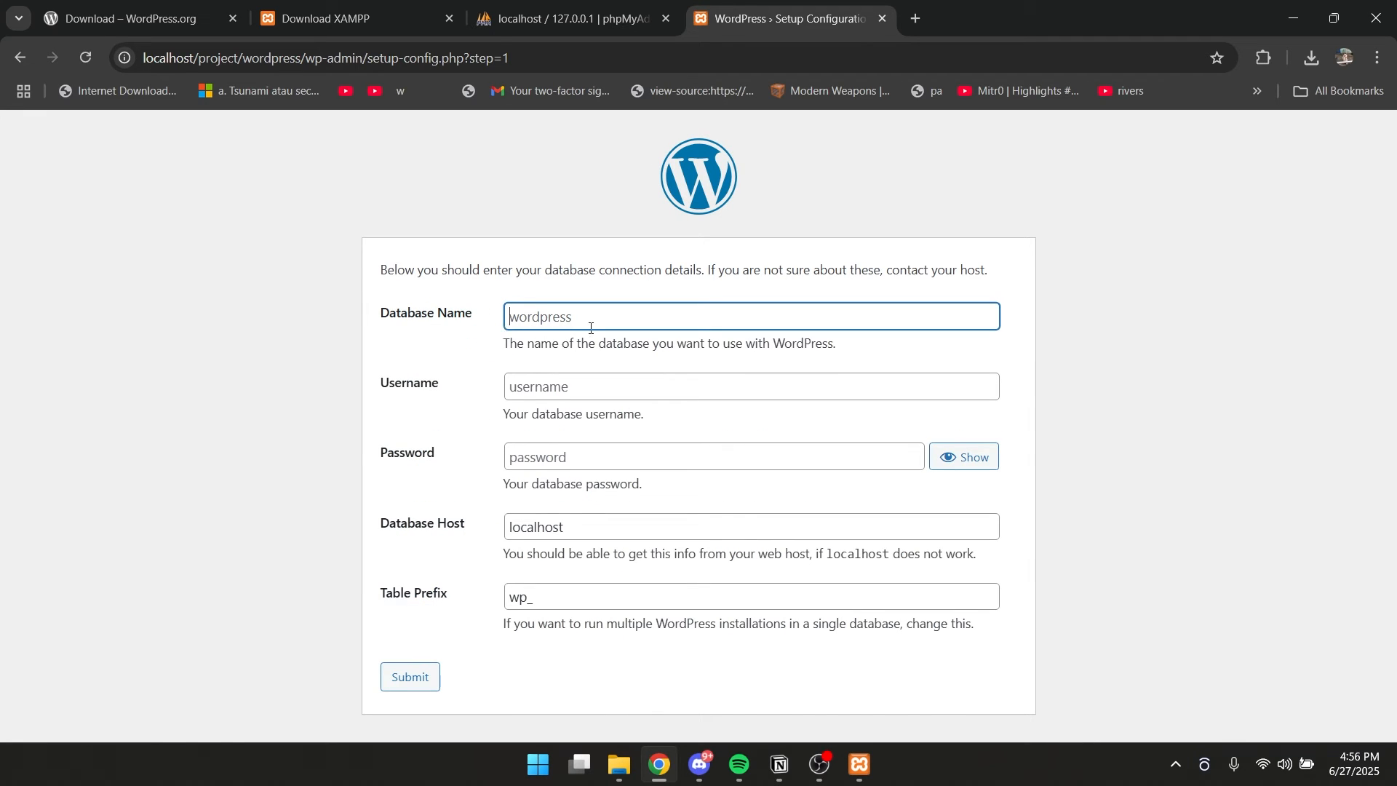
Submit the database connection details with database name project, username admin and the database password, dismissing the browser's password warning.
{"action": "type", "text": "project"}
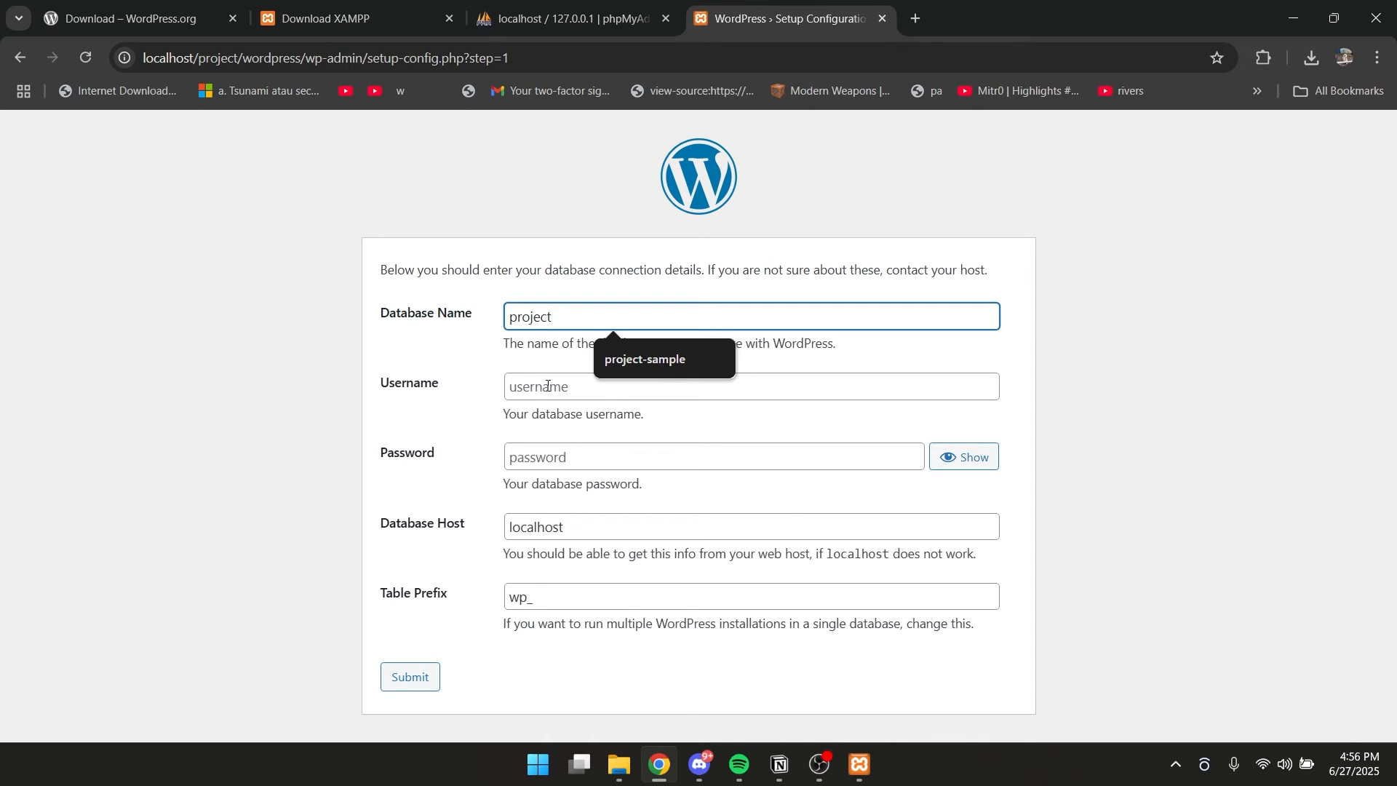
{"action": "left_click", "coordinate": [547, 386]}
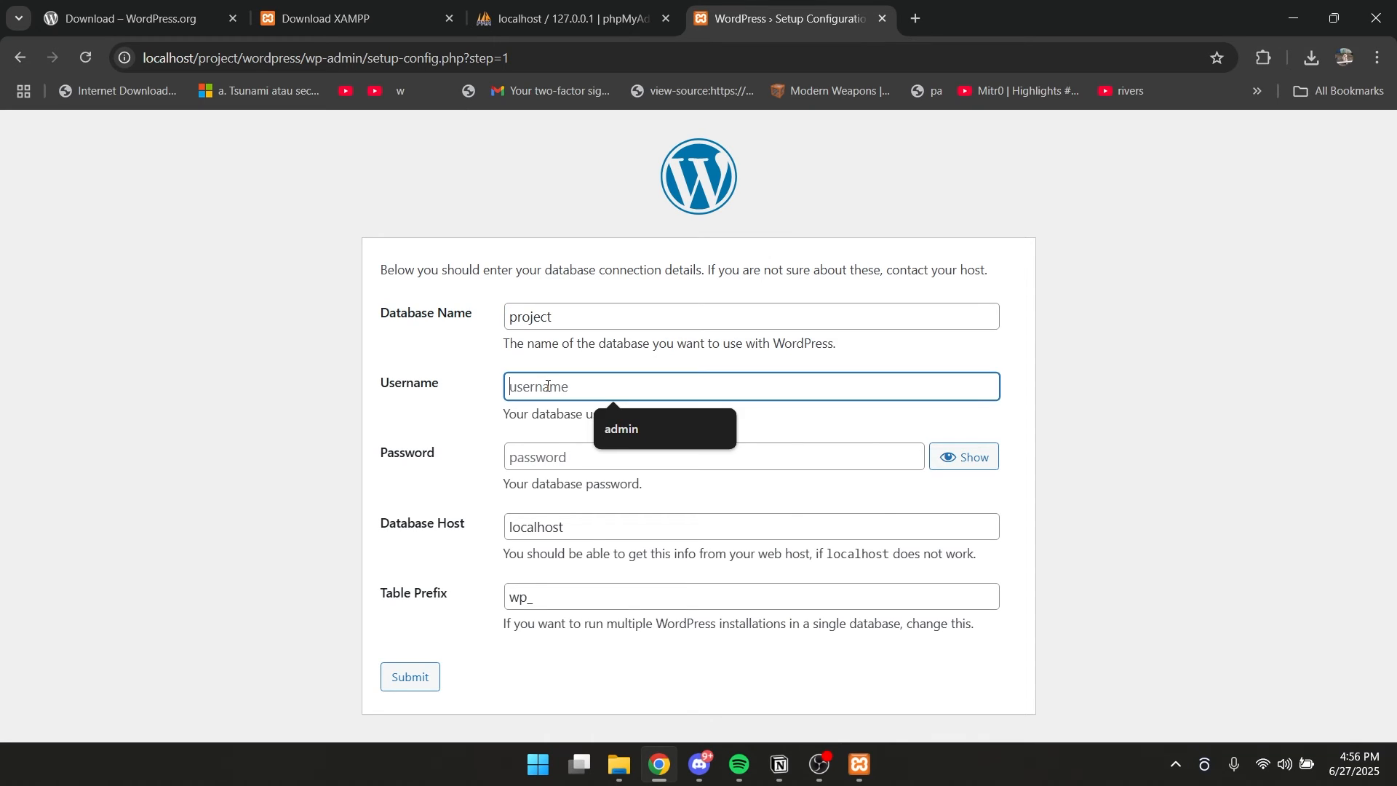
{"action": "type", "text": "admin"}
{"action": "left_click", "coordinate": [543, 464]}
{"action": "type", "text": "ad"}
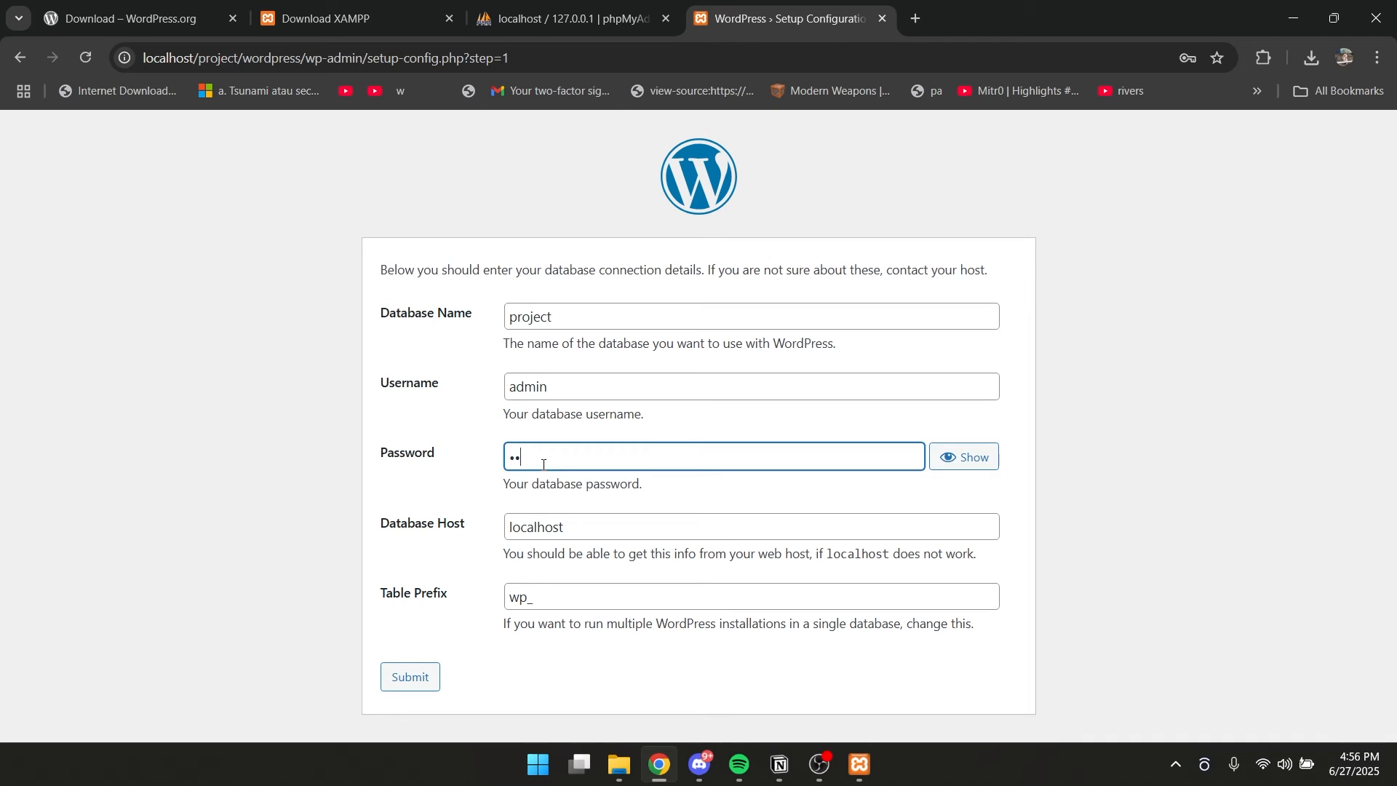
{"action": "left_click", "coordinate": [411, 676]}
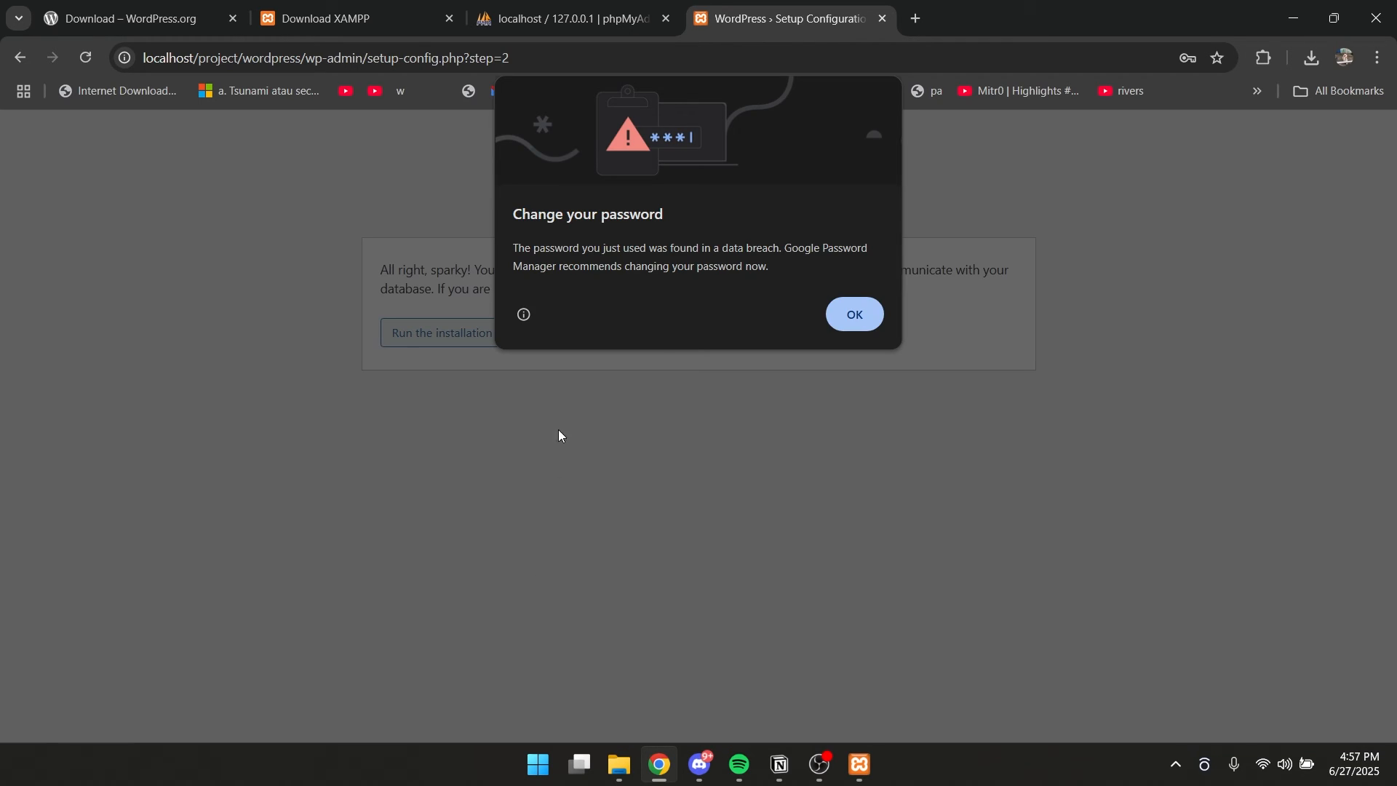
{"action": "left_click", "coordinate": [853, 316]}
Run the WordPress installation and fill in the site title howtodothings and the username admin.
{"action": "left_click", "coordinate": [439, 335]}
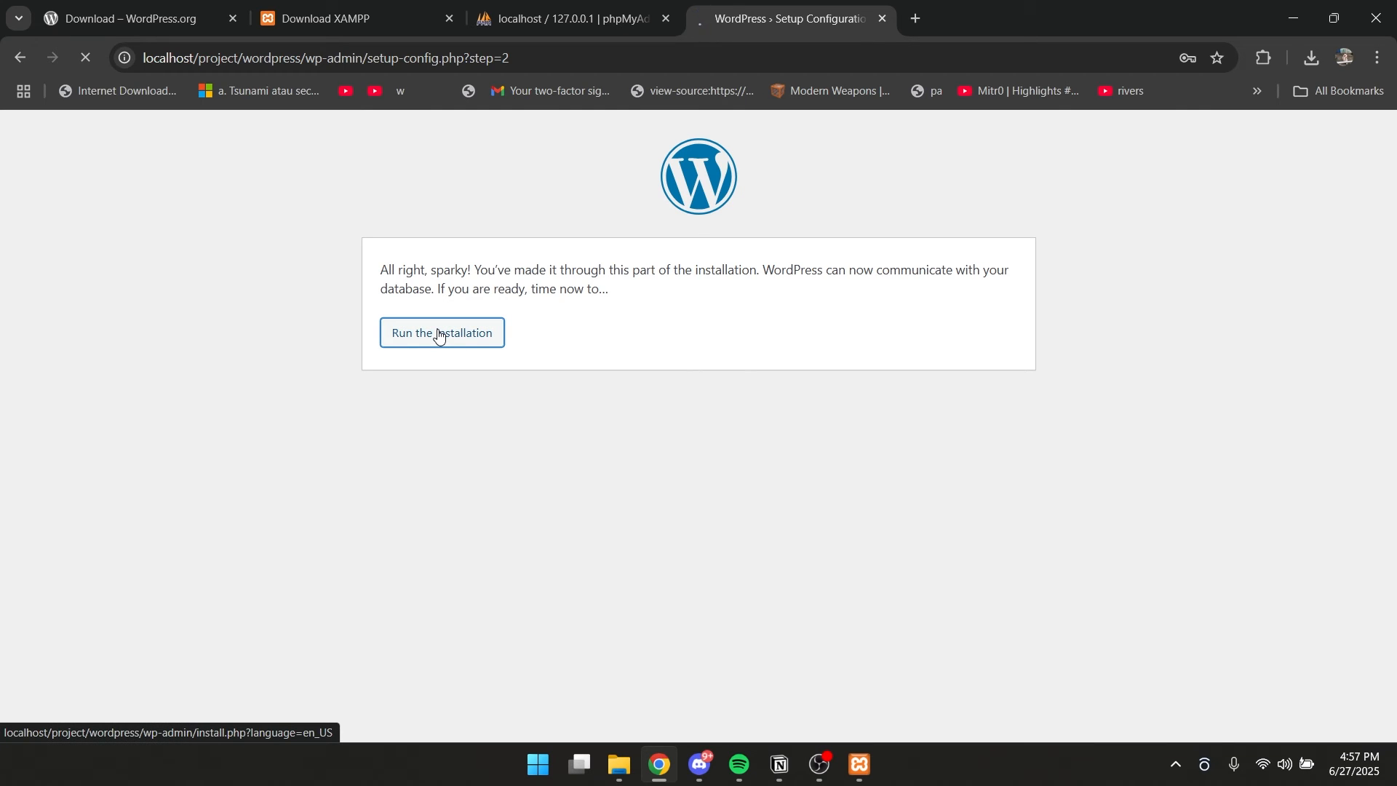
{"action": "left_click", "coordinate": [588, 475]}
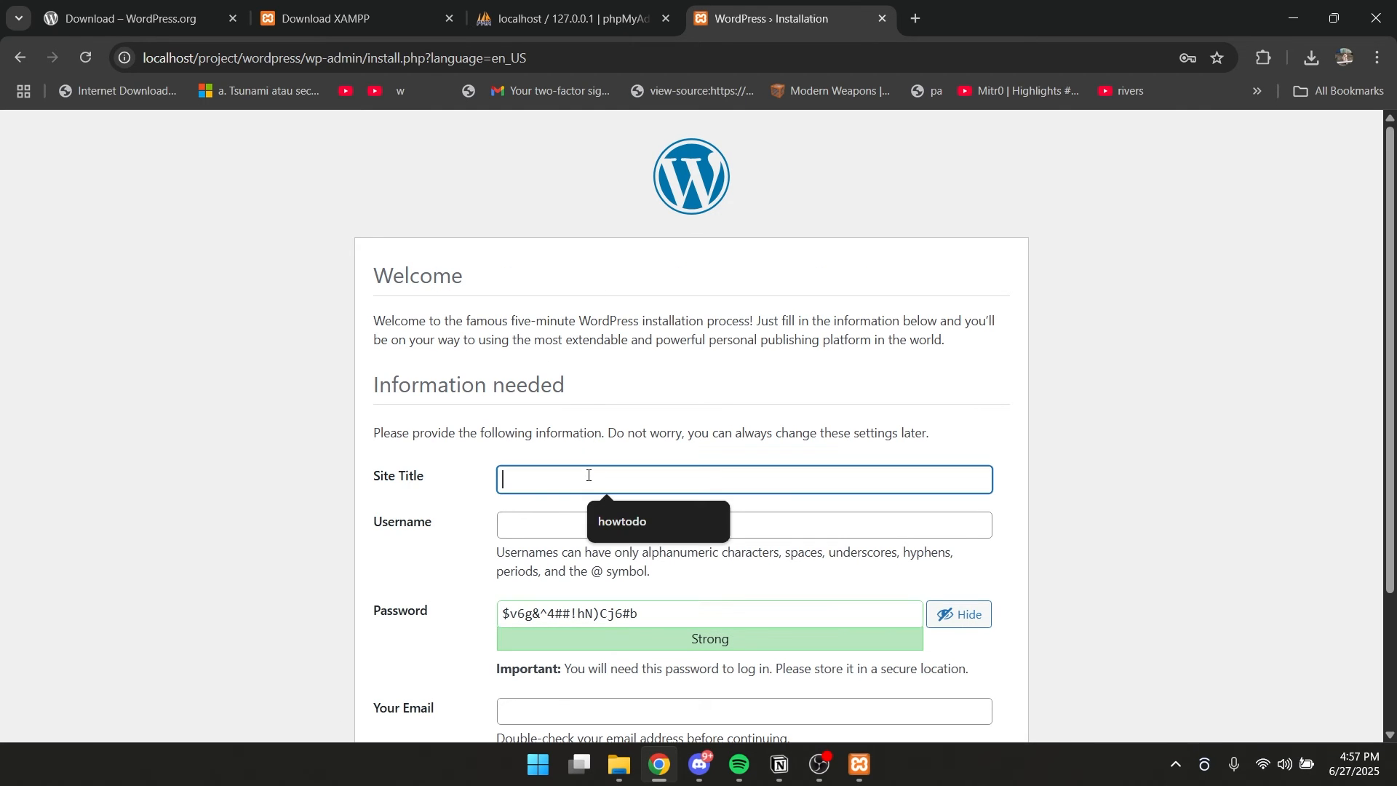
{"action": "left_click", "coordinate": [631, 519]}
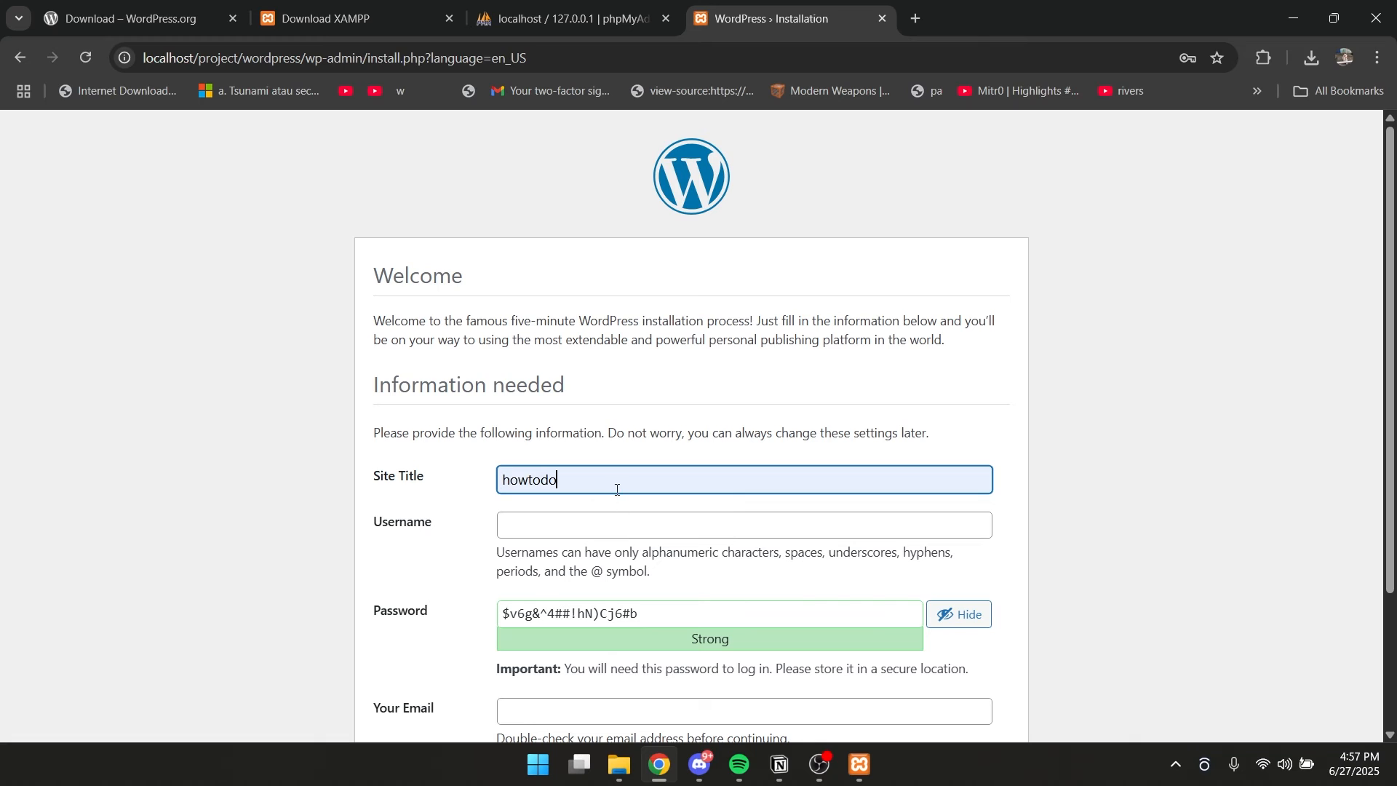
{"action": "type", "text": "things"}
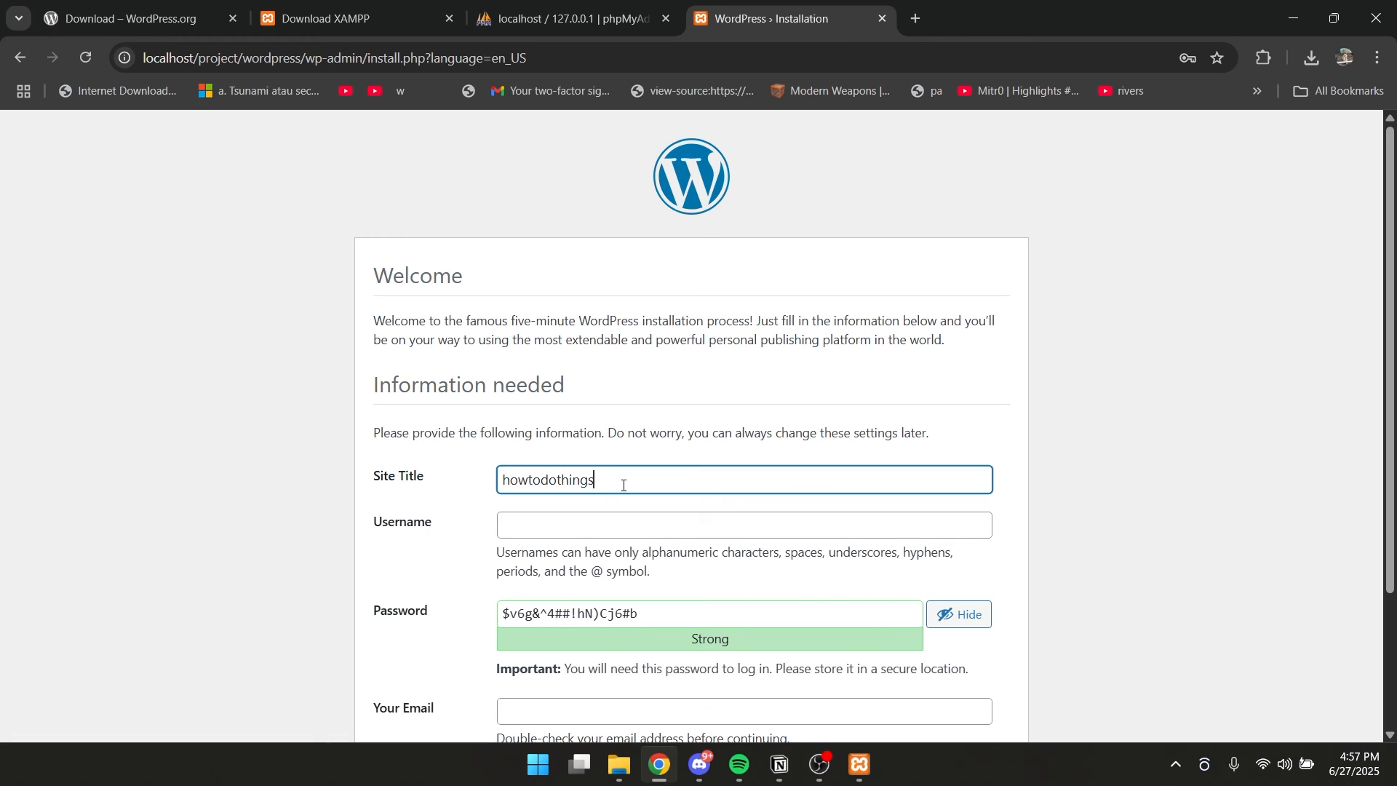
{"action": "scroll", "coordinate": [624, 486], "scroll_direction": "down", "scroll_amount": 2}
{"action": "left_click", "coordinate": [674, 343]}
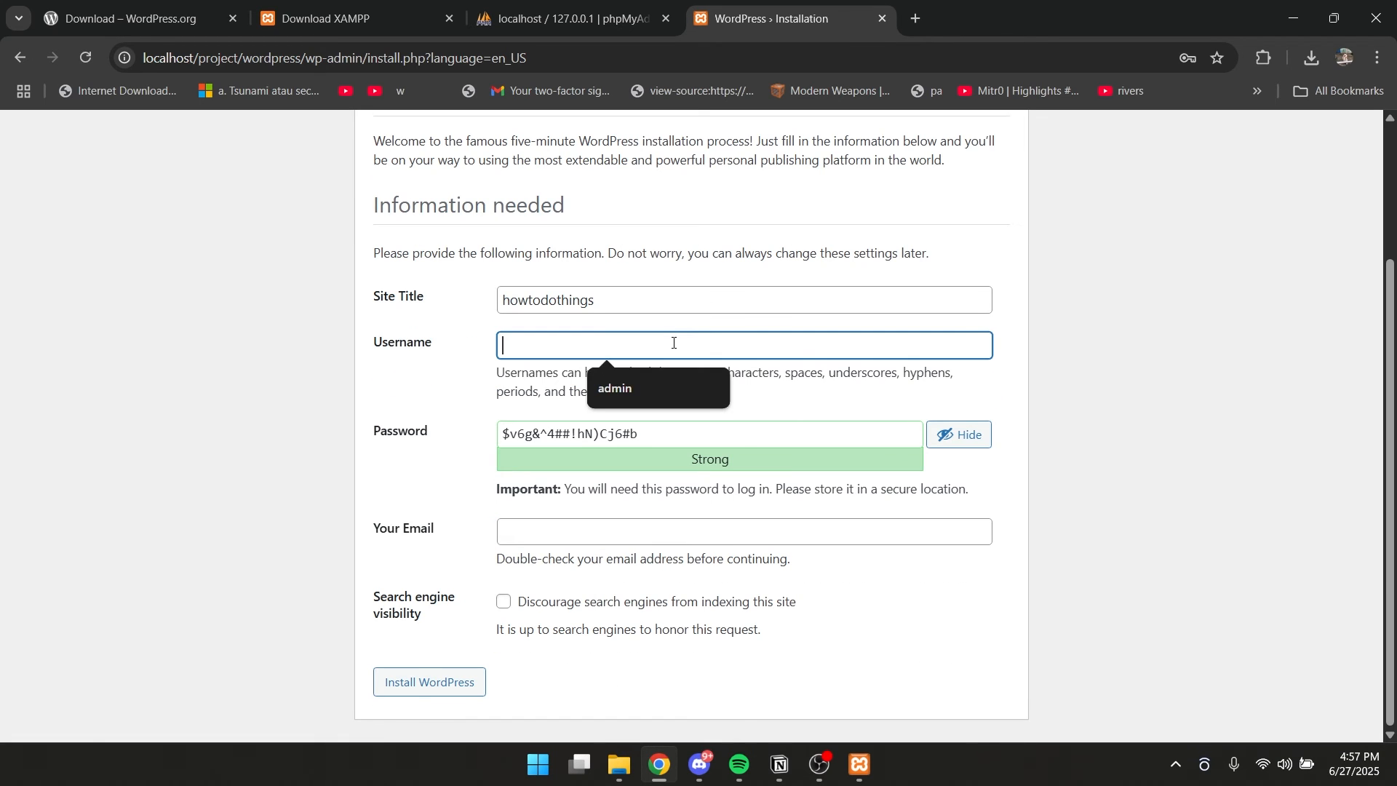
{"action": "left_click", "coordinate": [640, 395]}
Replace the suggested WordPress password with the chosen account password, hide it and confirm the use of a weak password.
{"action": "key", "text": "Tab"}
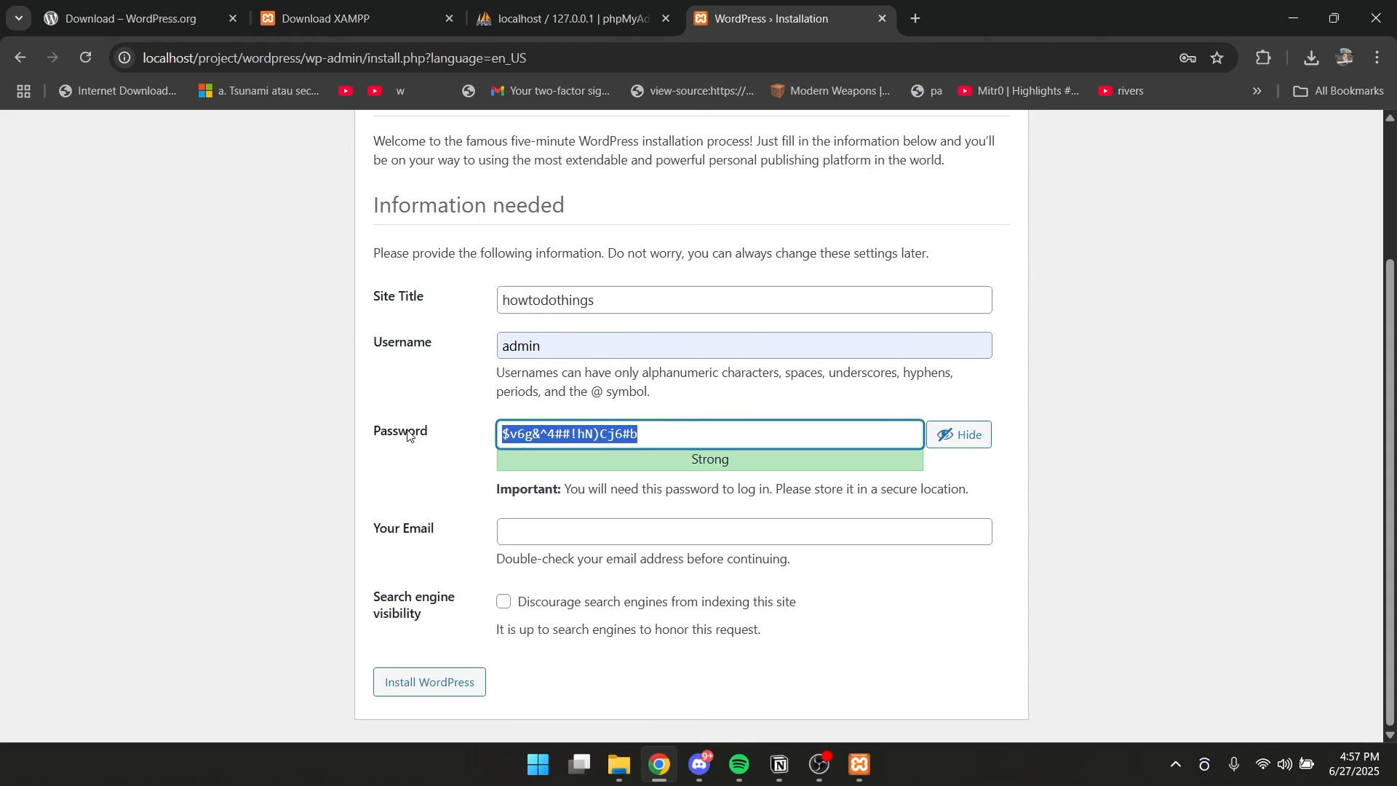
{"action": "key", "text": "BackSpace"}
{"action": "type", "text": "qwerty"}
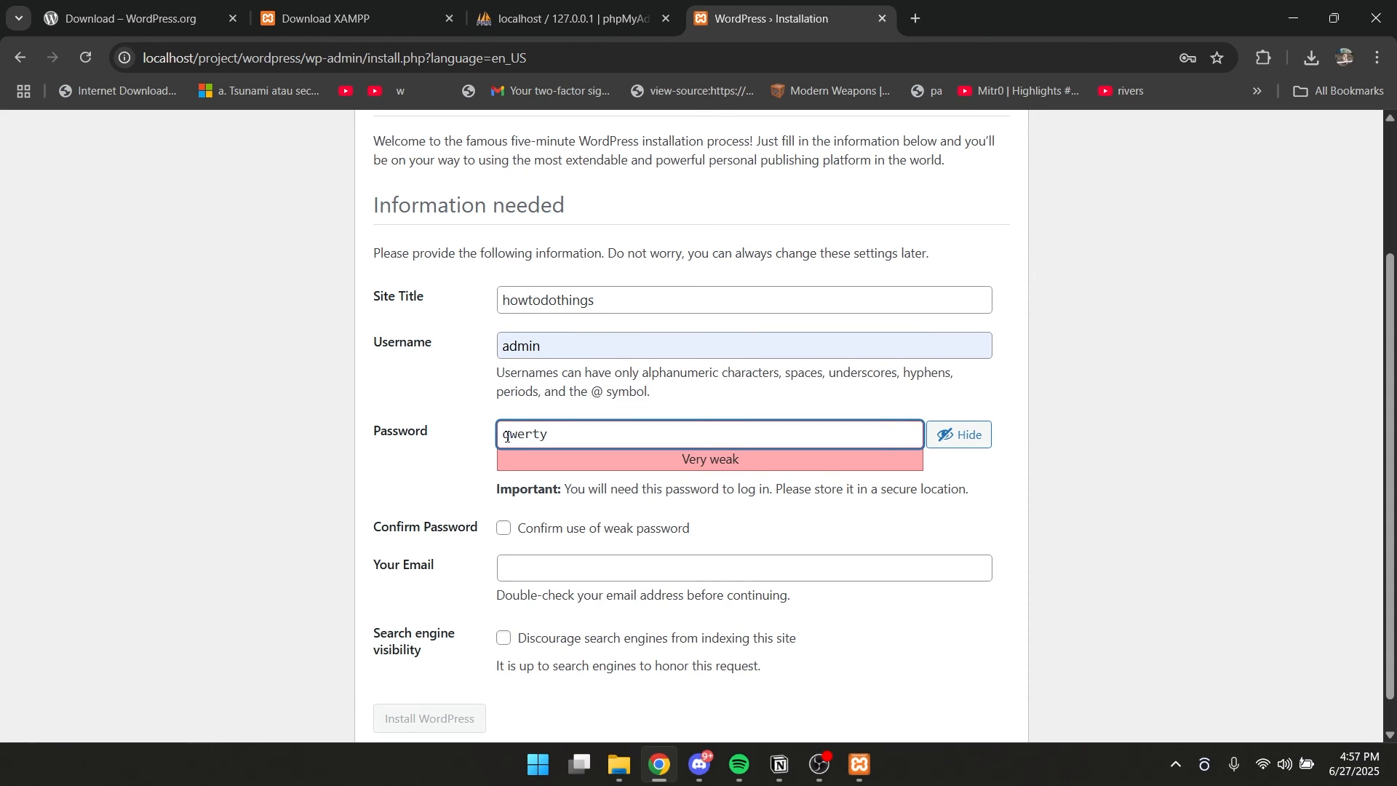
{"action": "left_click", "coordinate": [972, 437]}
{"action": "scroll", "coordinate": [553, 466], "scroll_direction": "down", "scroll_amount": 1}
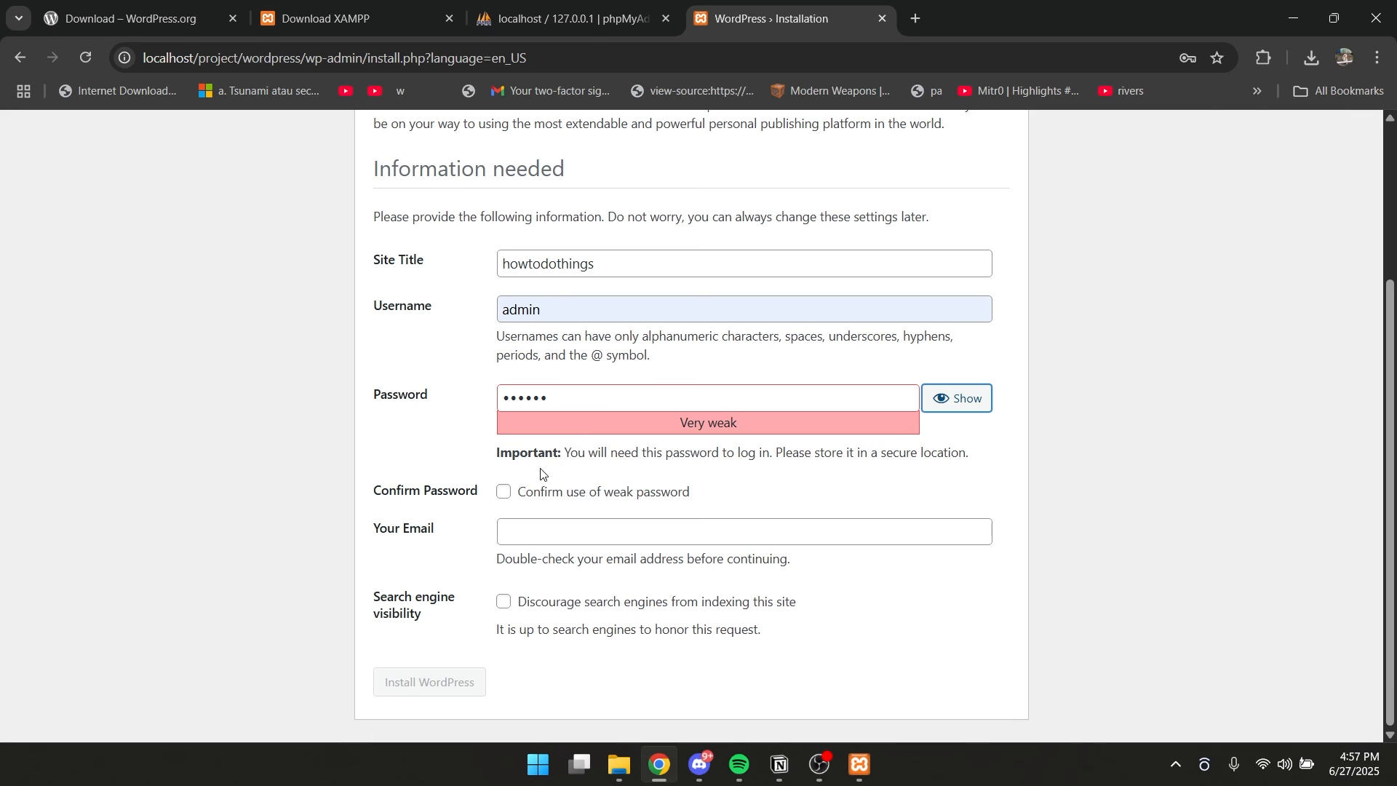
{"action": "left_click", "coordinate": [503, 495]}
Fill in the administrator's e-mail address and install WordPress, dismissing the browser's password warning.
{"action": "left_click", "coordinate": [574, 543]}
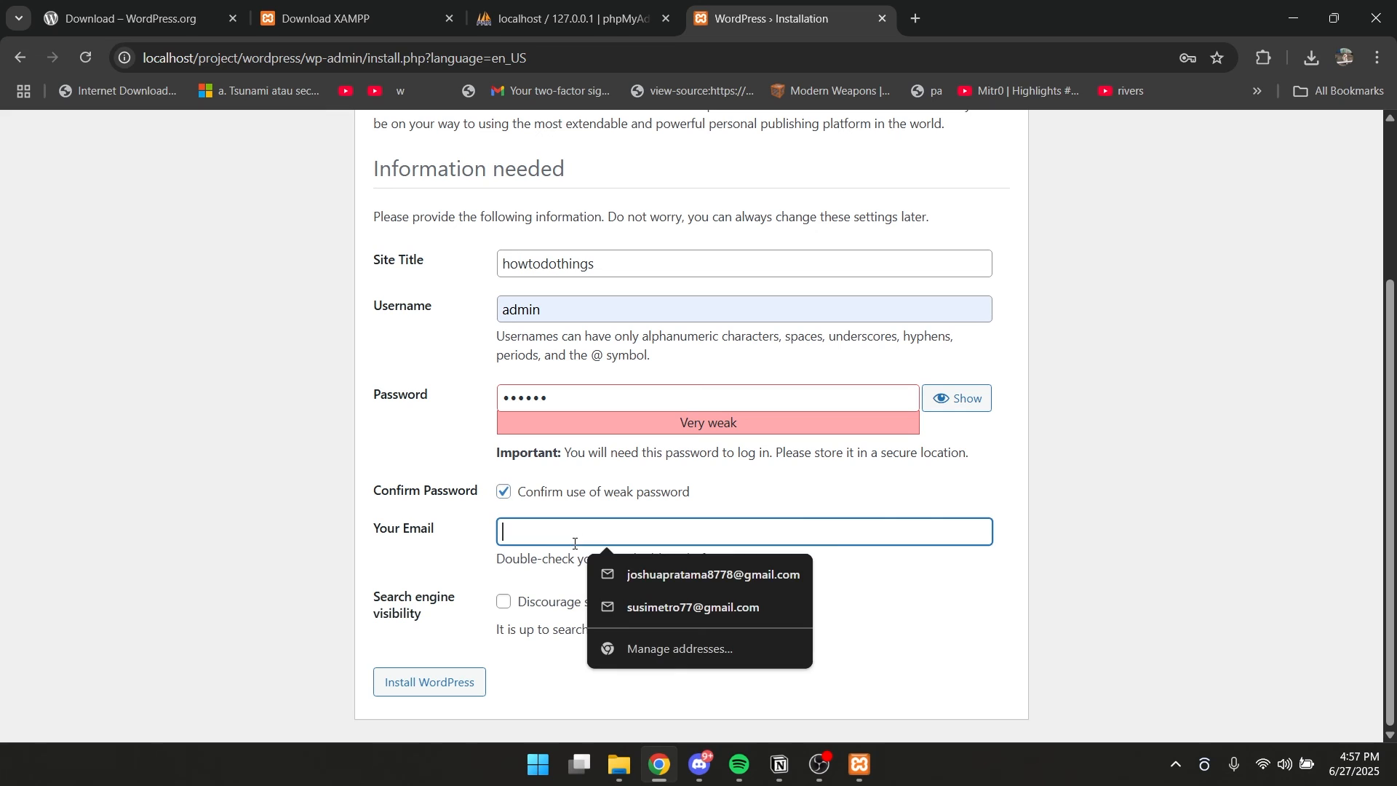
{"action": "left_click", "coordinate": [700, 575]}
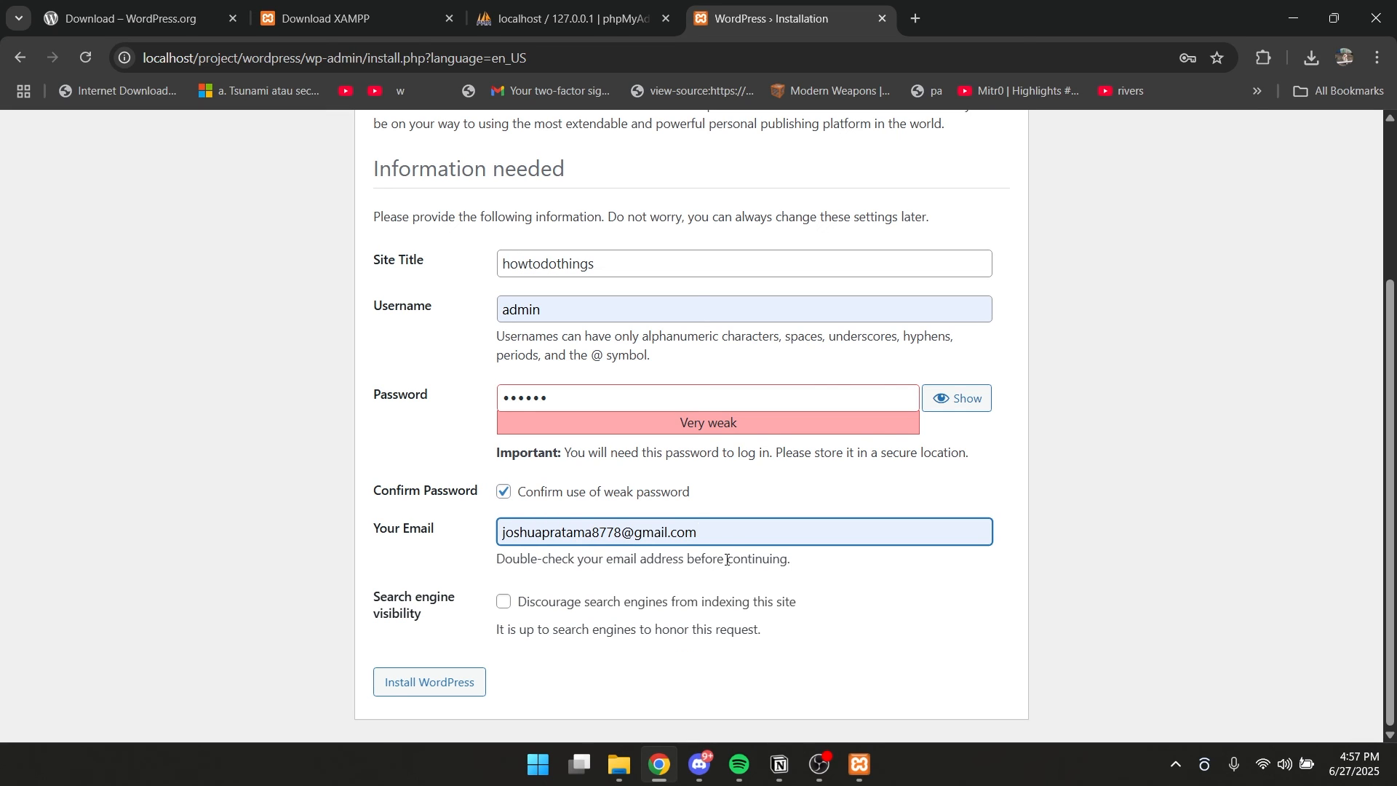
{"action": "left_click", "coordinate": [447, 686]}
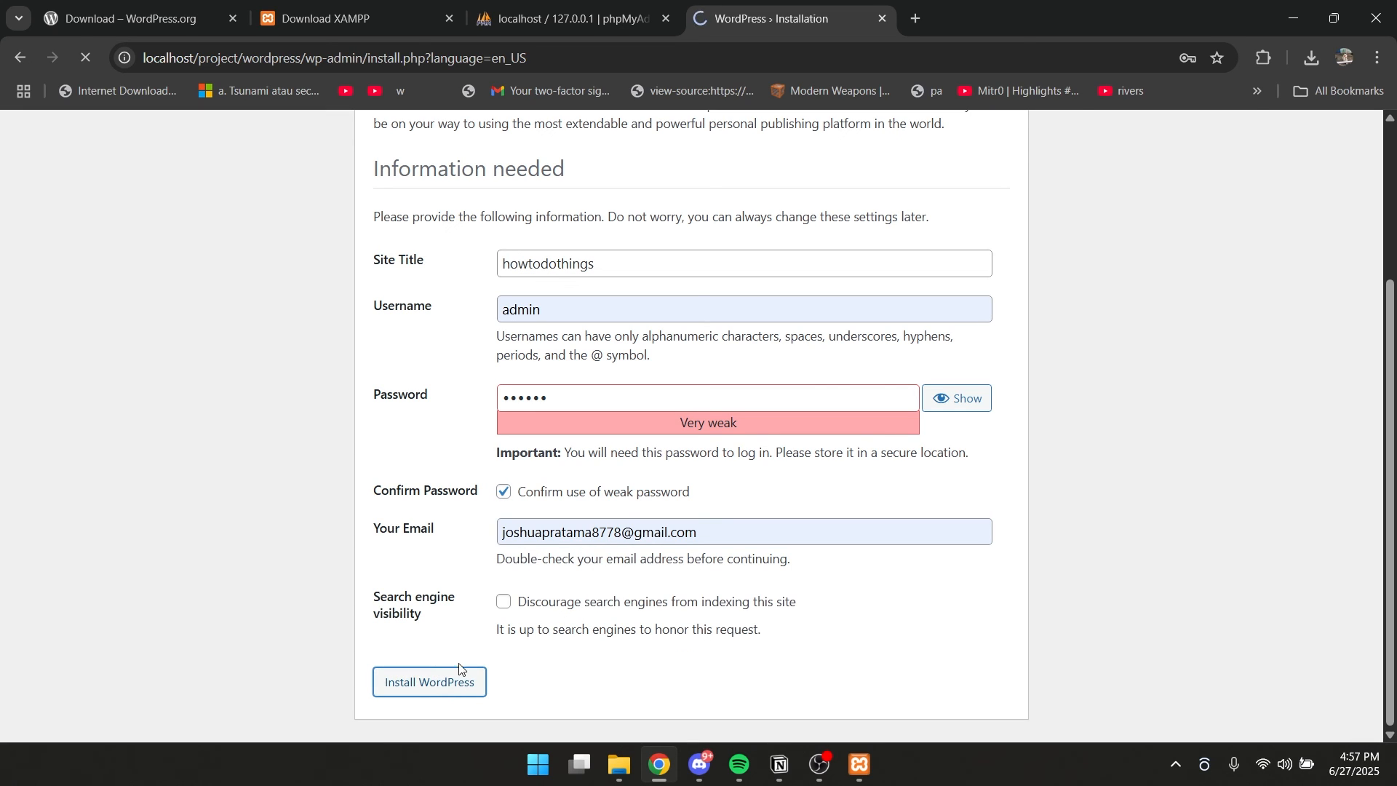
{"action": "left_click", "coordinate": [870, 311]}
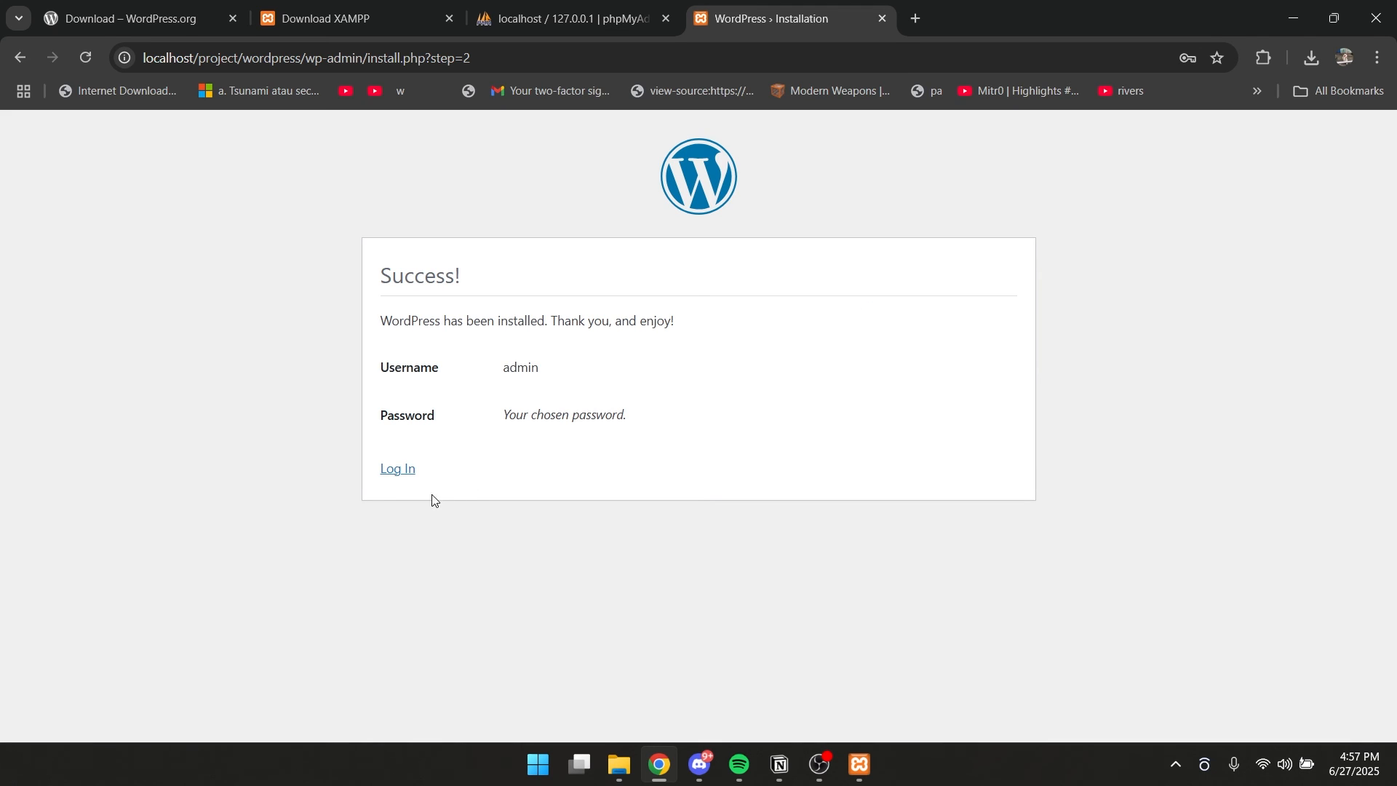
Go to the login page of the newly installed WordPress site and enter the username admin.
{"action": "left_click", "coordinate": [400, 471]}
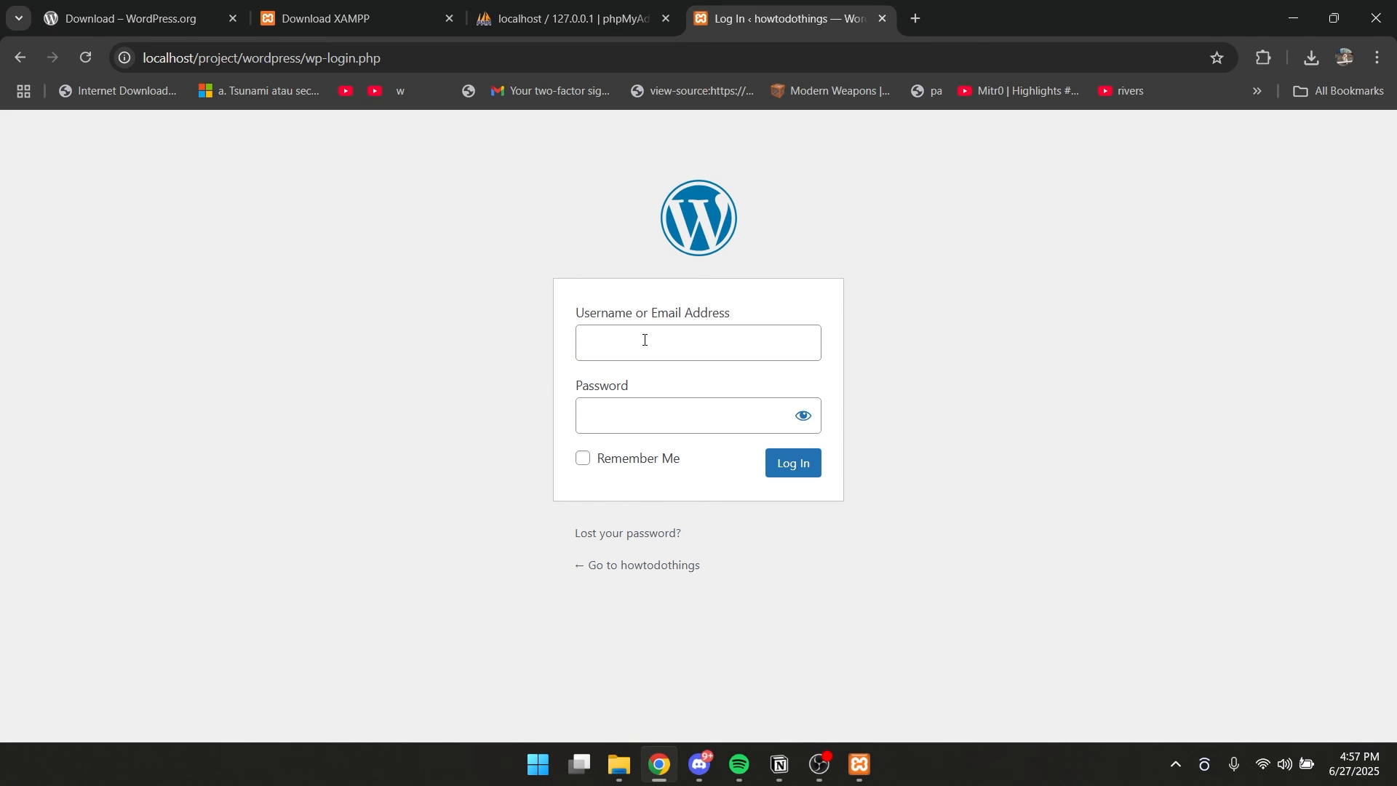
{"action": "left_click", "coordinate": [646, 340]}
{"action": "type", "text": "admin"}
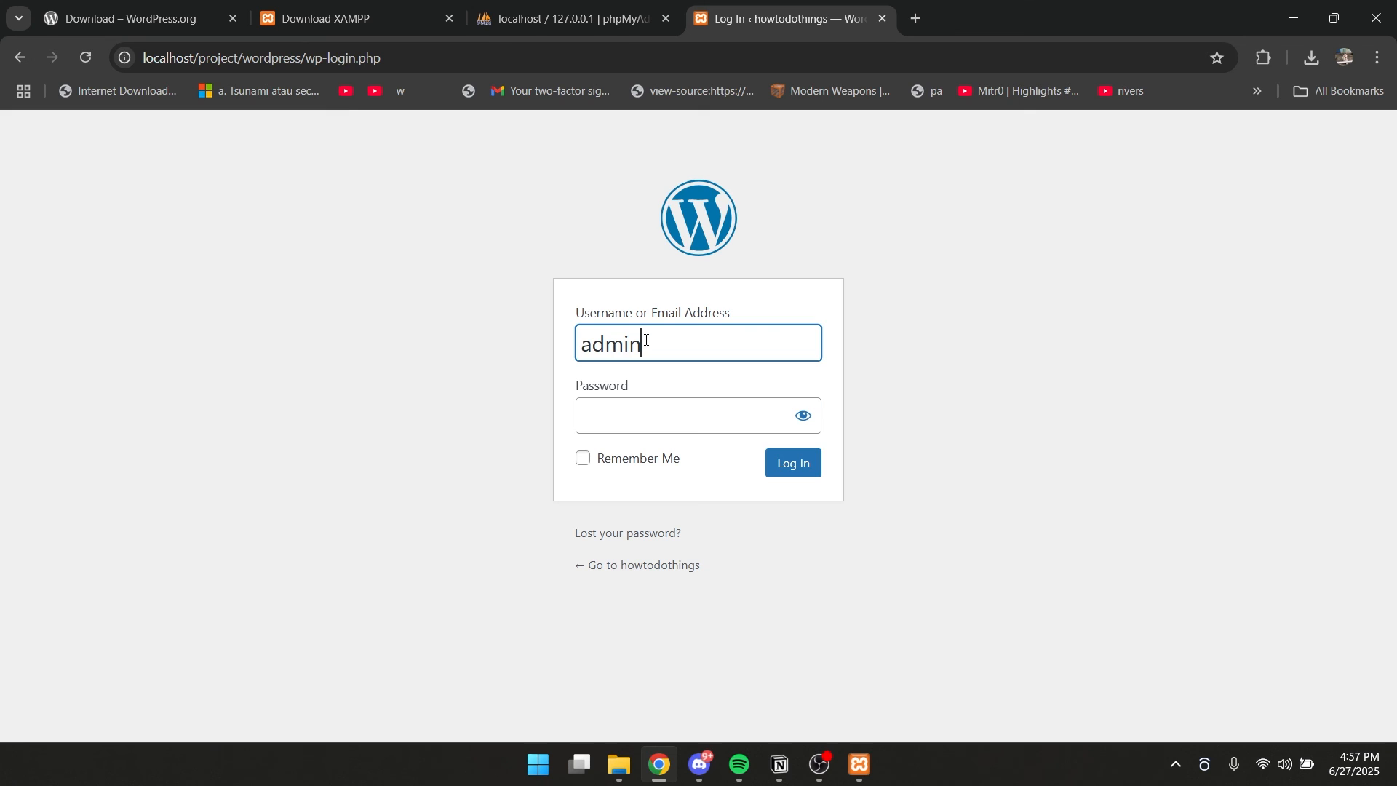
Enter the account password, keep it hidden, and log in to the WordPress dashboard.
{"action": "left_click", "coordinate": [644, 412]}
{"action": "left_click", "coordinate": [804, 417]}
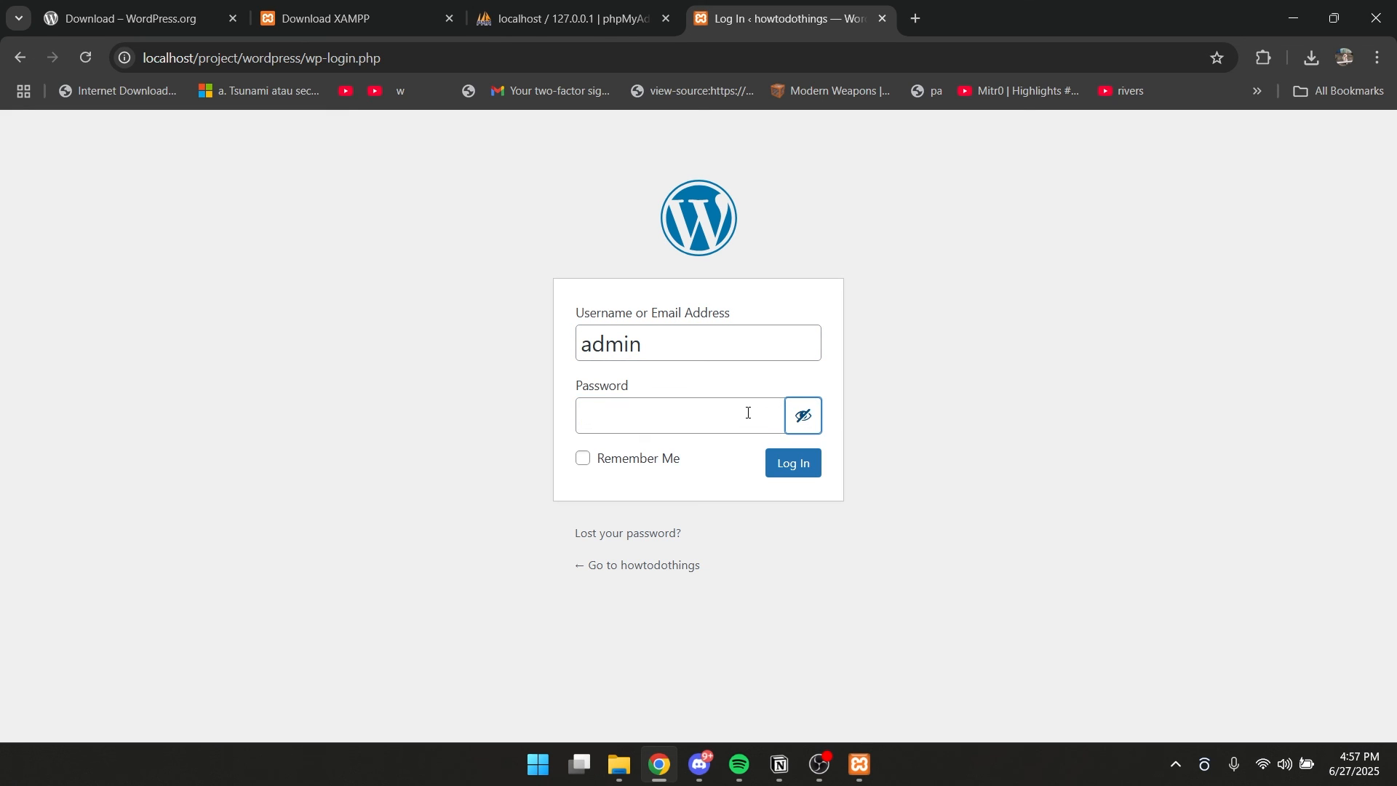
{"action": "type", "text": "qw"}
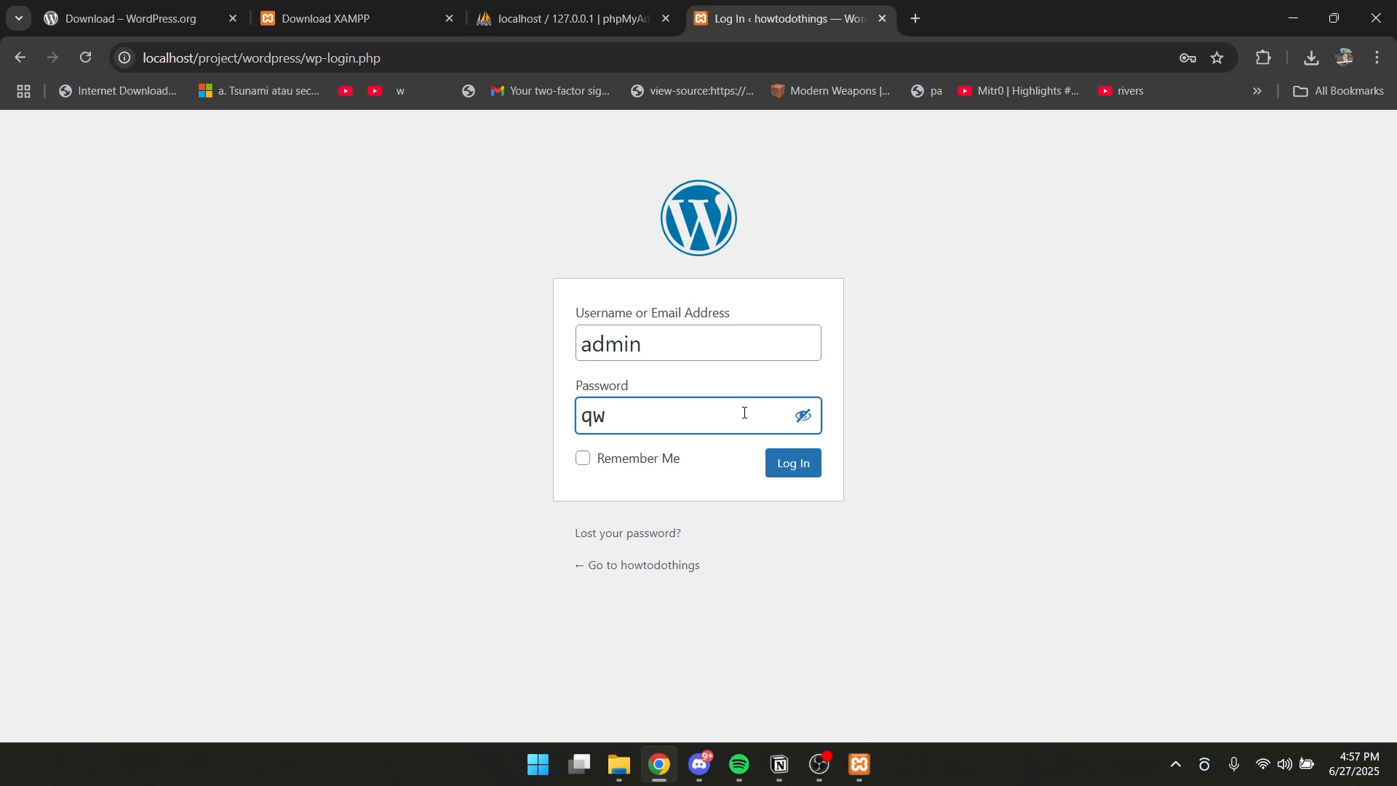
{"action": "left_click", "coordinate": [804, 416]}
{"action": "type", "text": "erty"}
{"action": "left_click", "coordinate": [795, 470]}
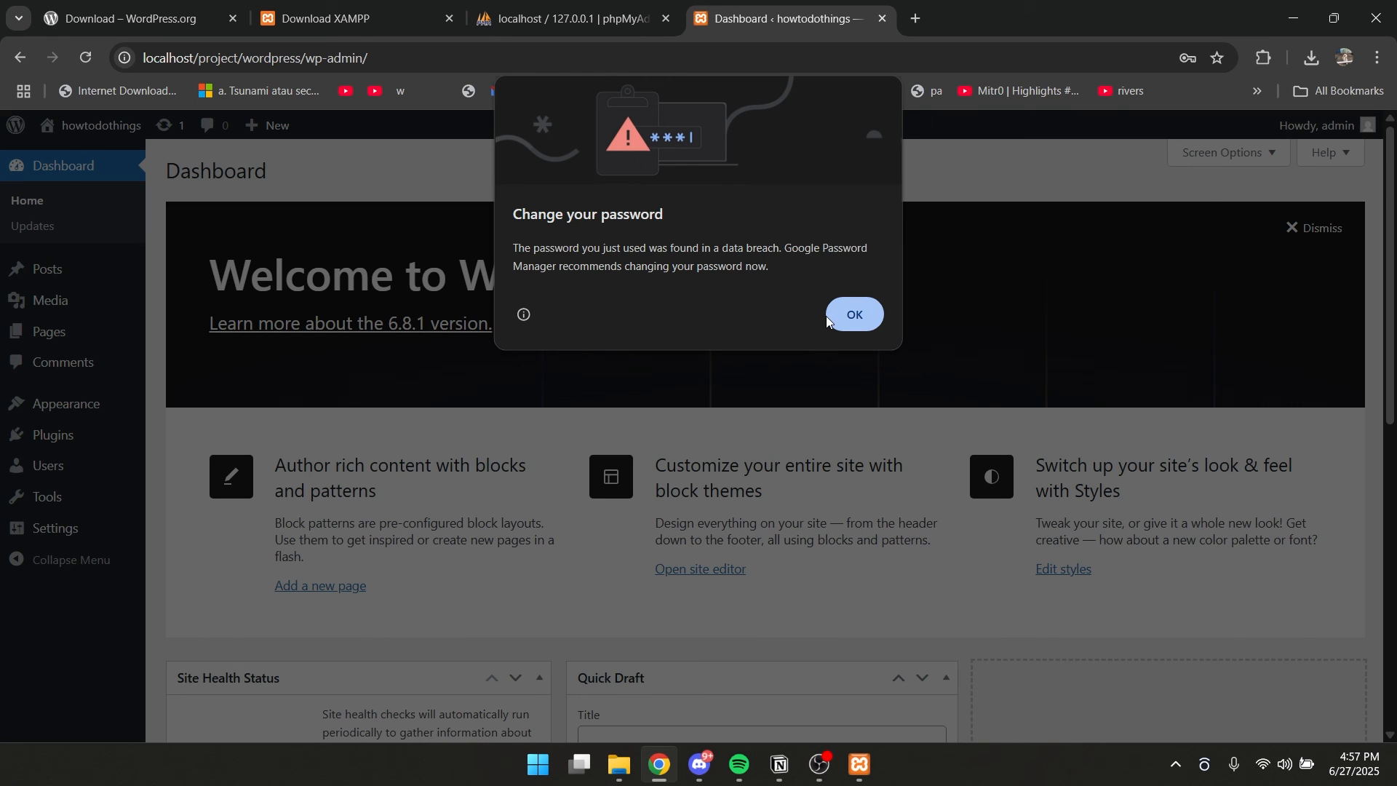
{"action": "left_click", "coordinate": [829, 321]}
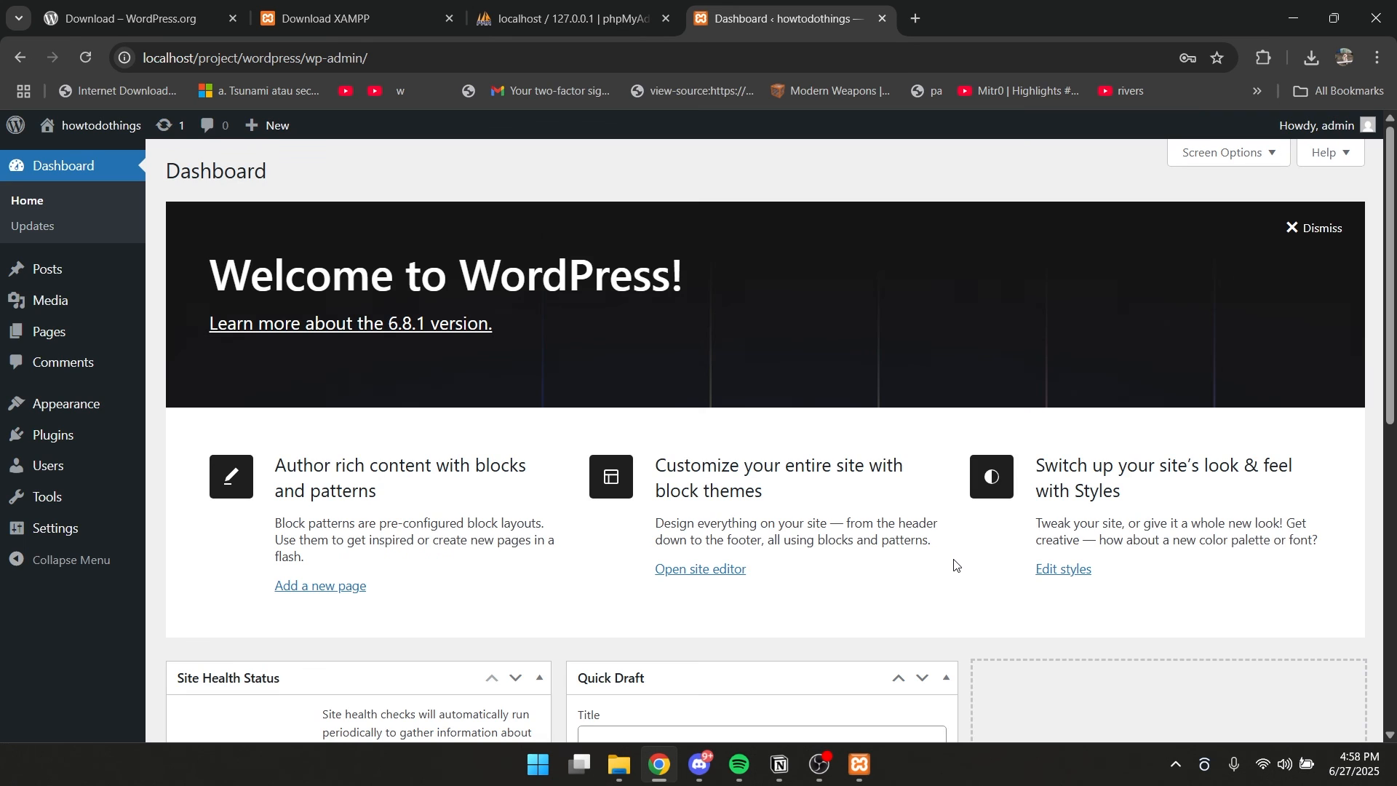